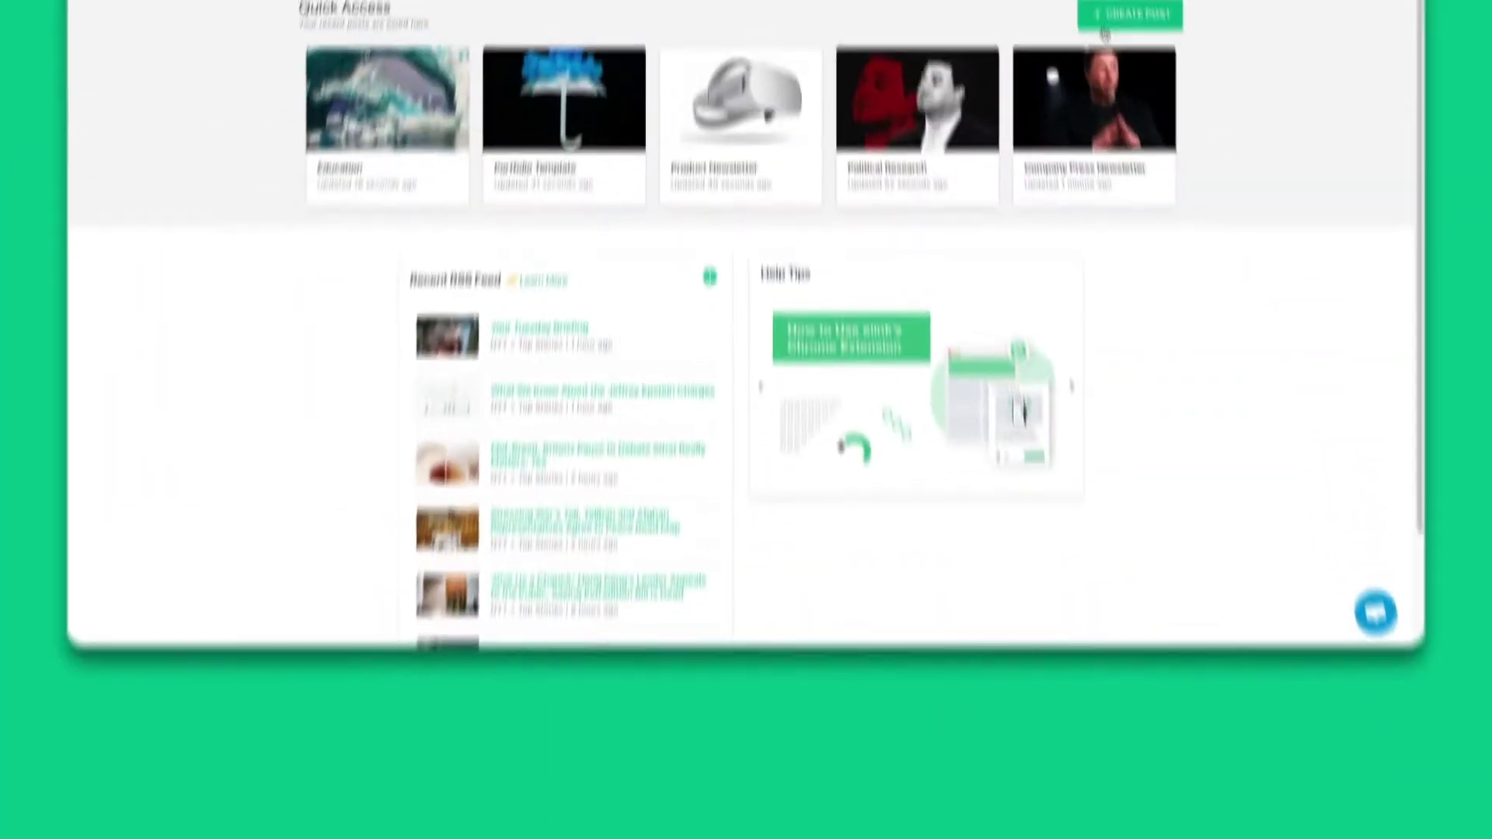
Create a new untitled eLink post from the News Feed template.
click(1123, 19)
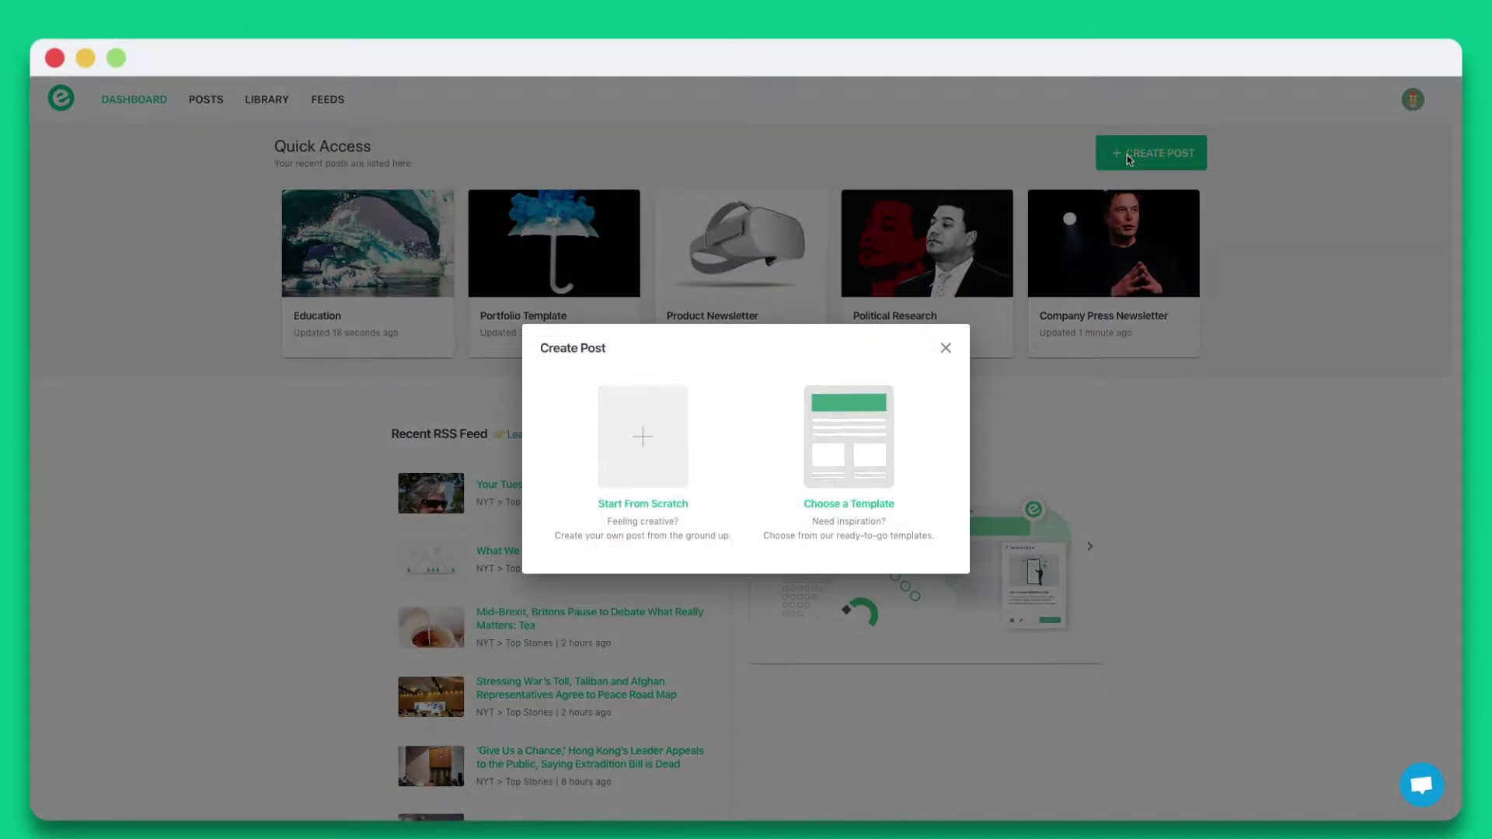
click(874, 448)
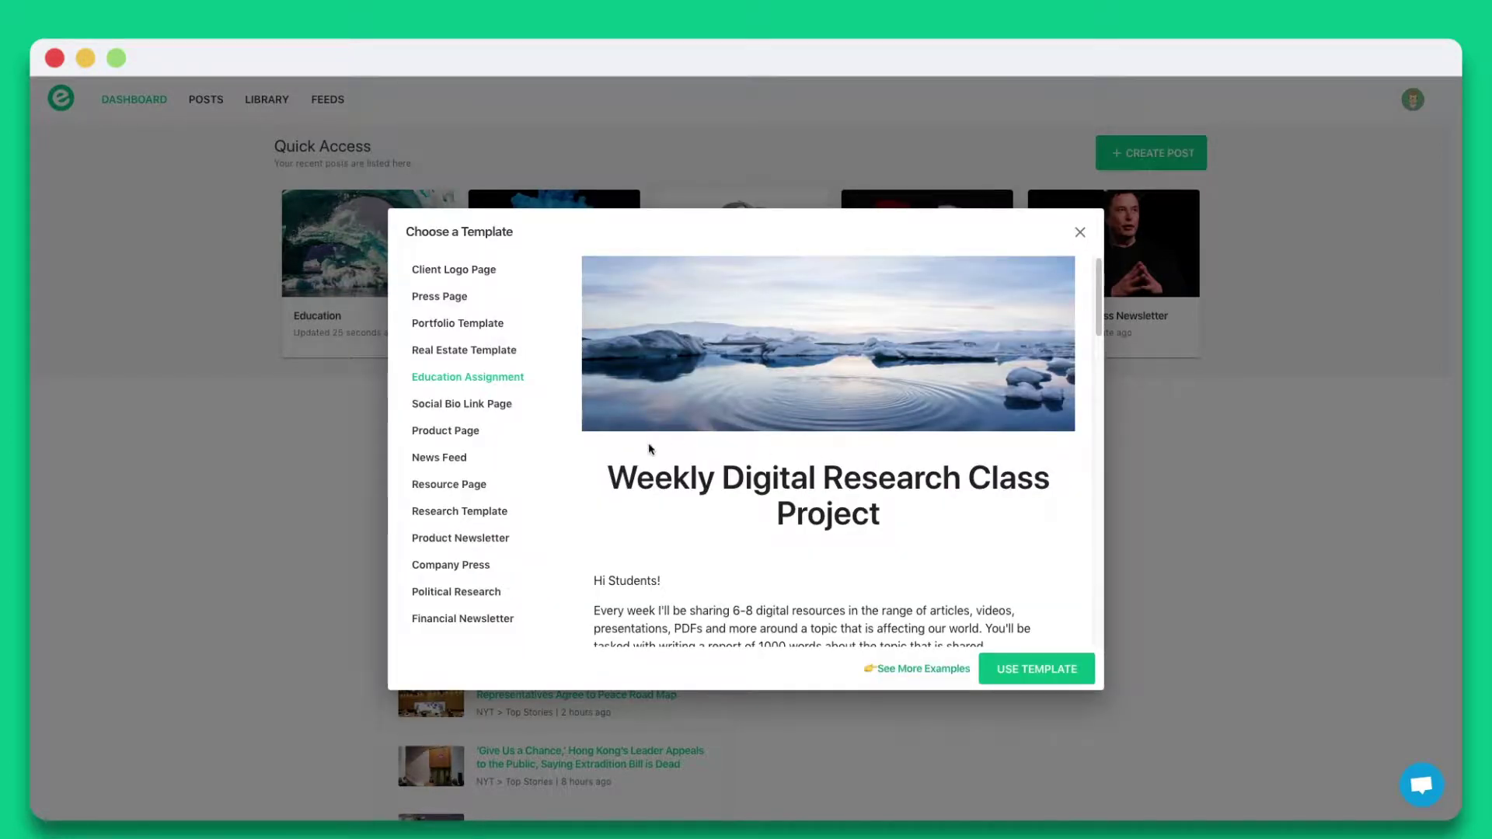
click(461, 454)
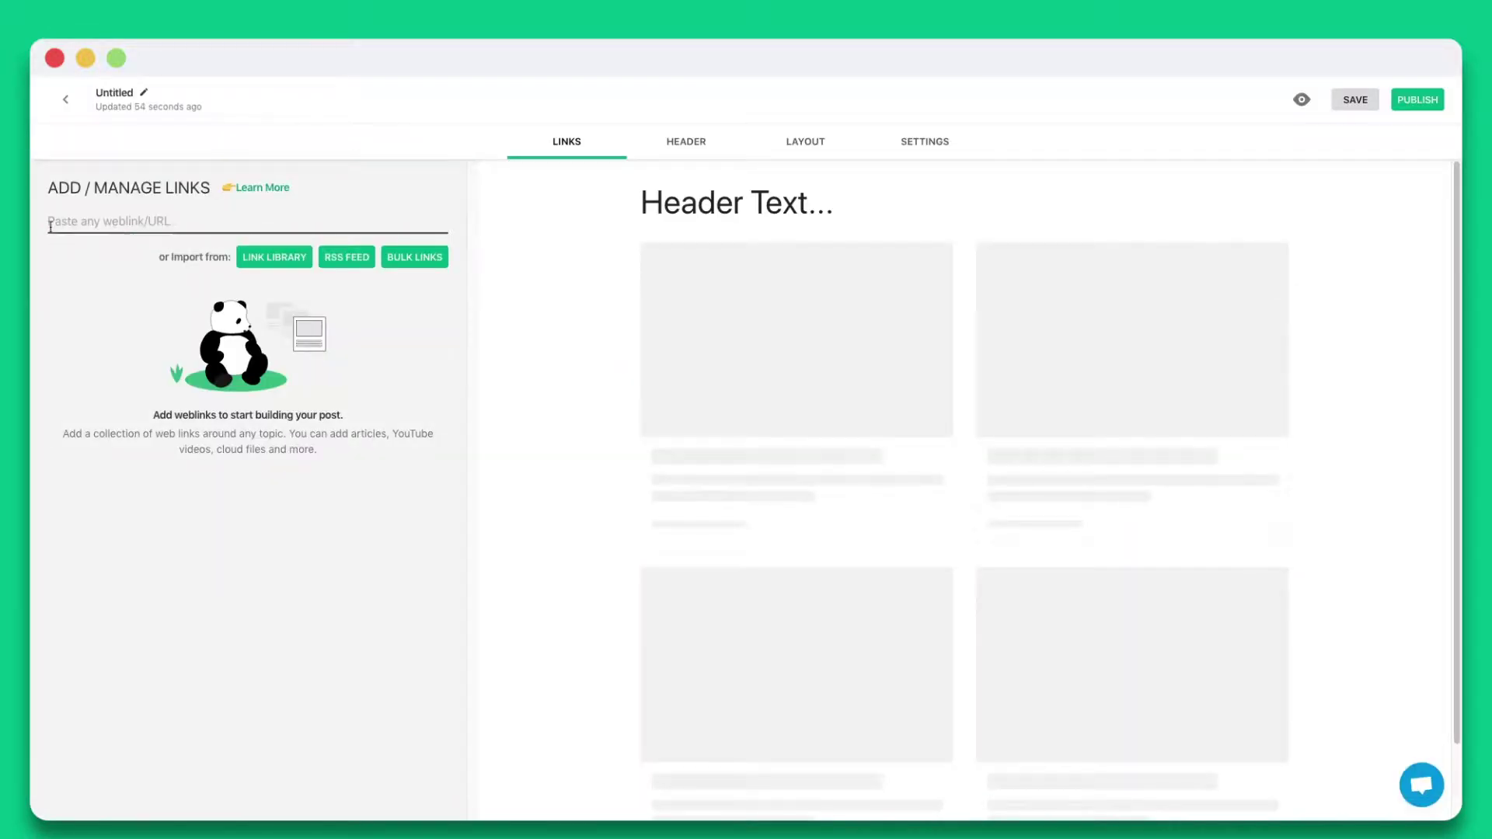
Add six NASA links: 50-states, Apollo memories, moon-landing benefits, first Mars rover, SuperCam, Hubble fireworks.
key(super+v)
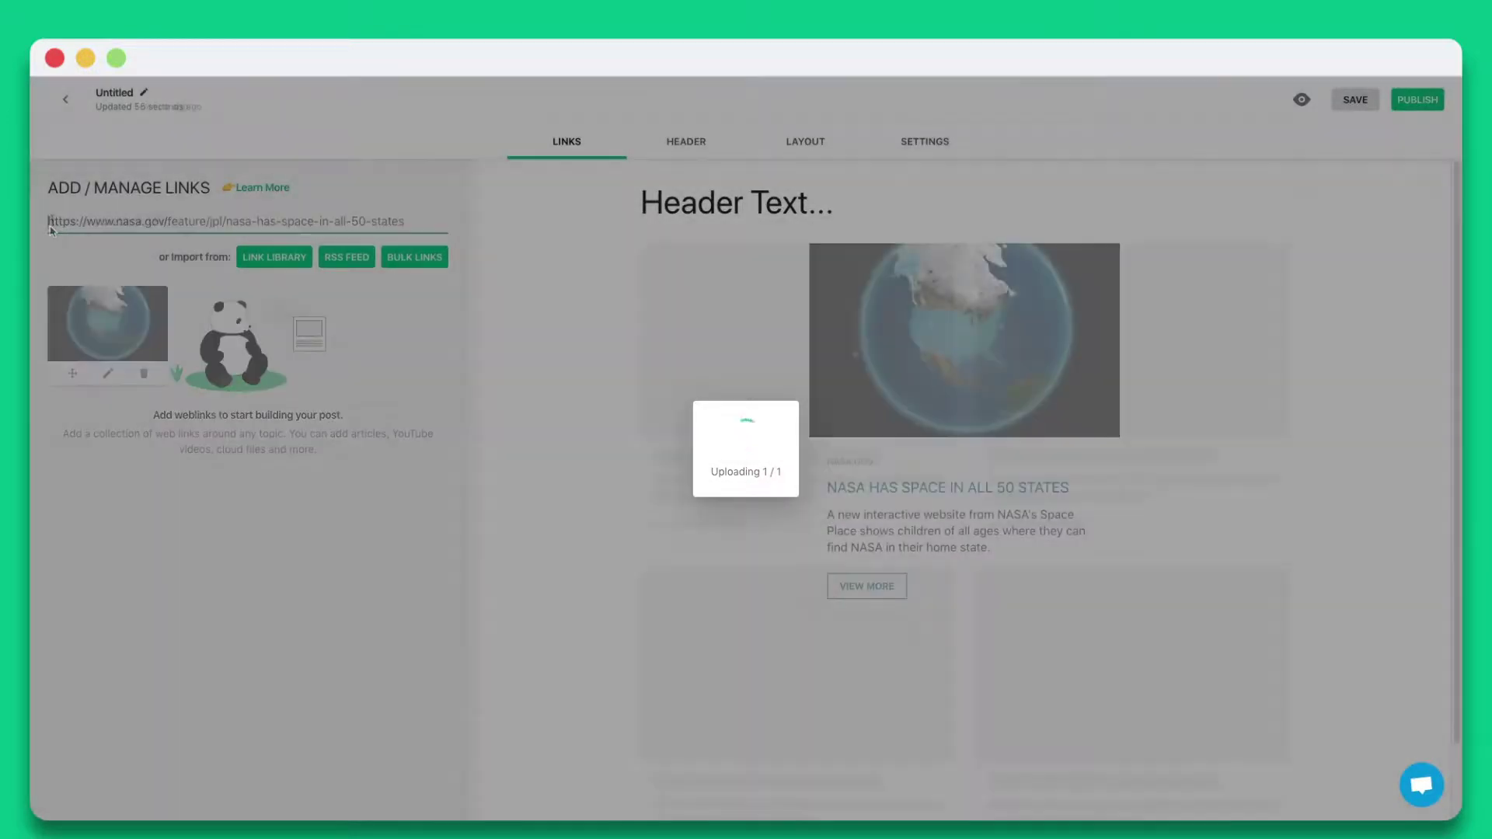
key(super+v)
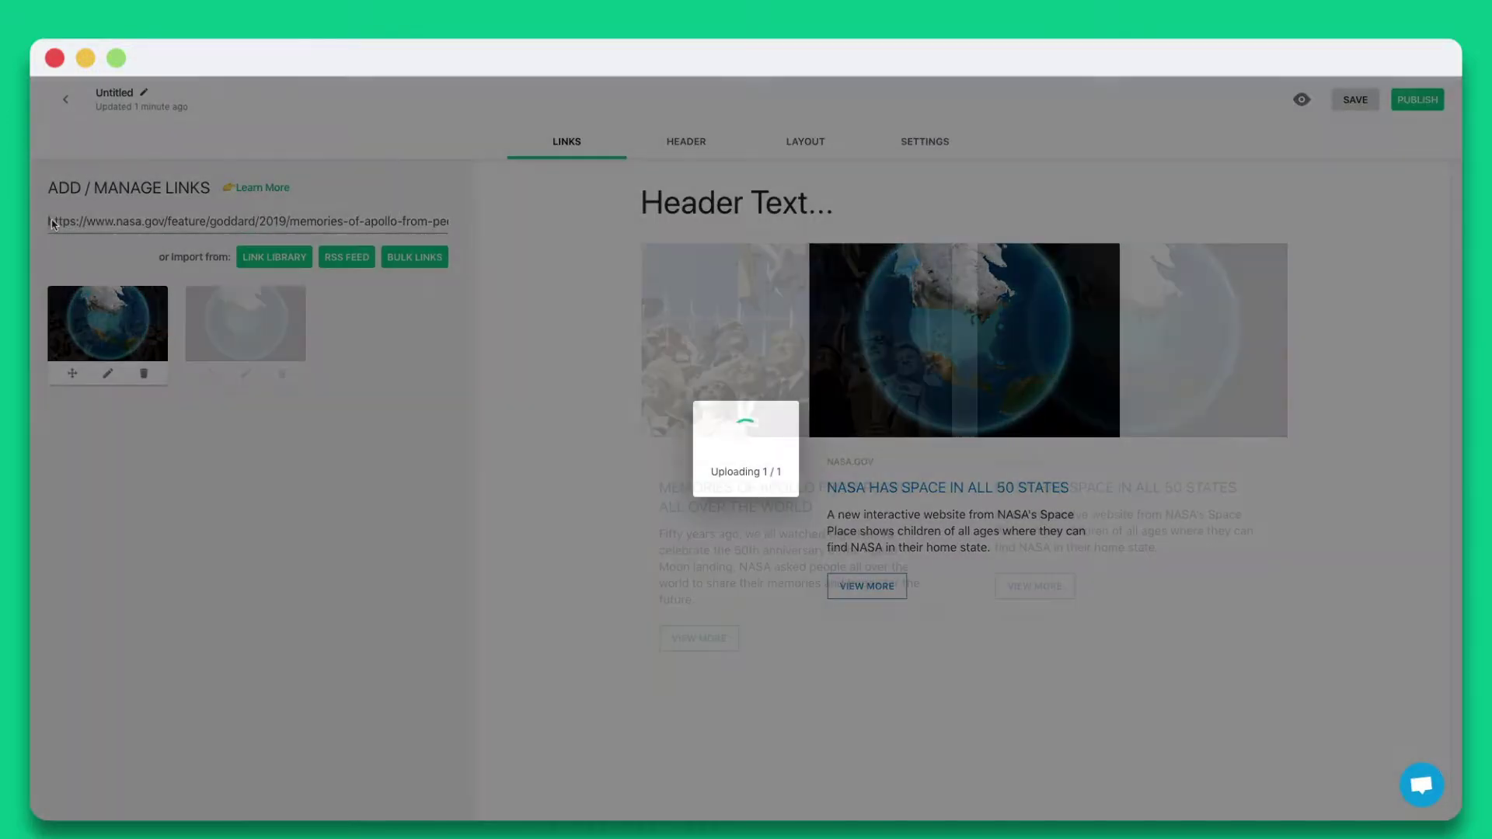
key(super+v)
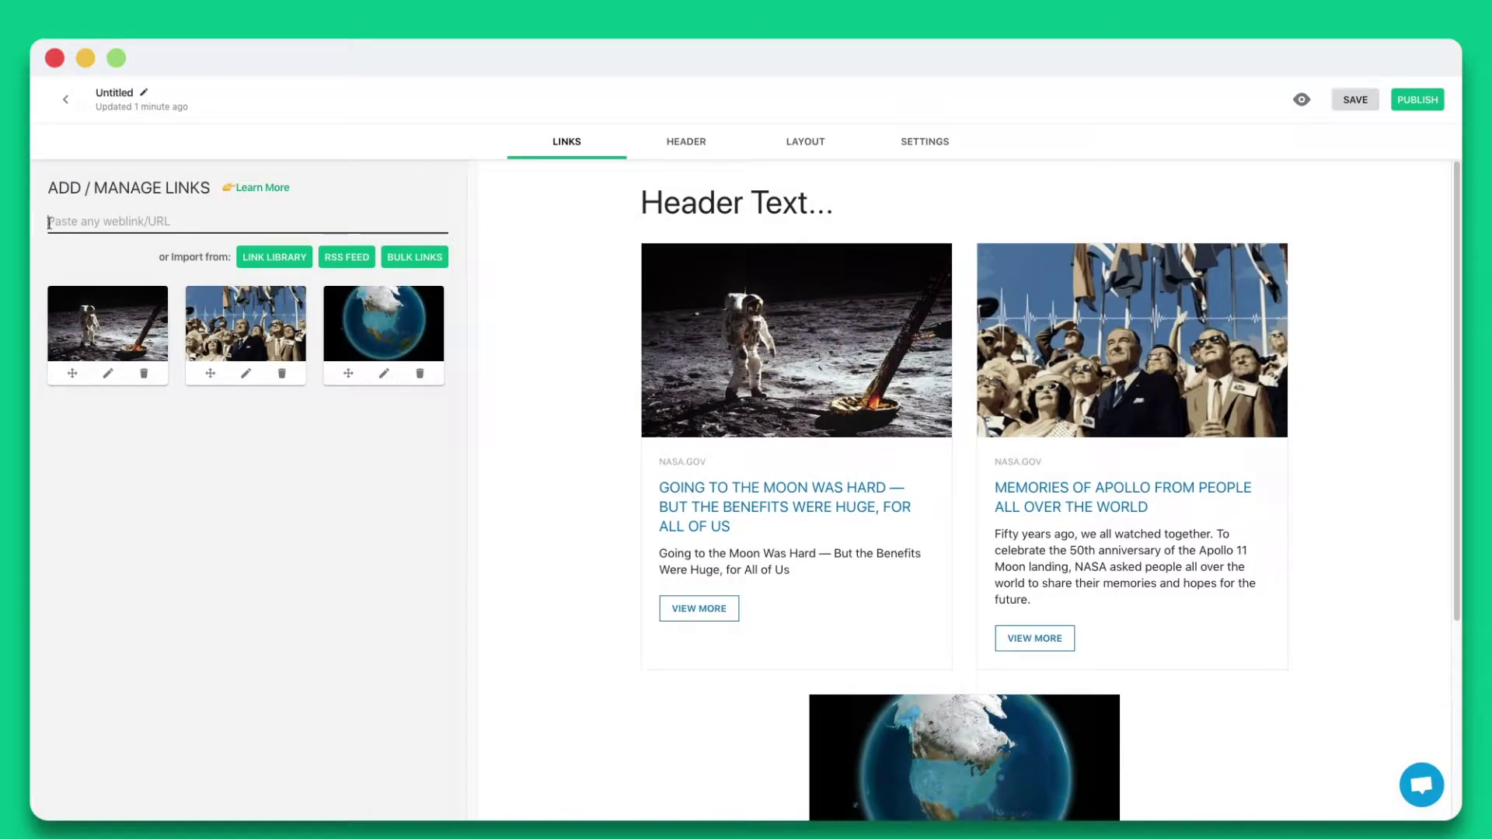
text(https://www.nasa.gov/image-feature/nasas-first-rover-on-the-red-planet)
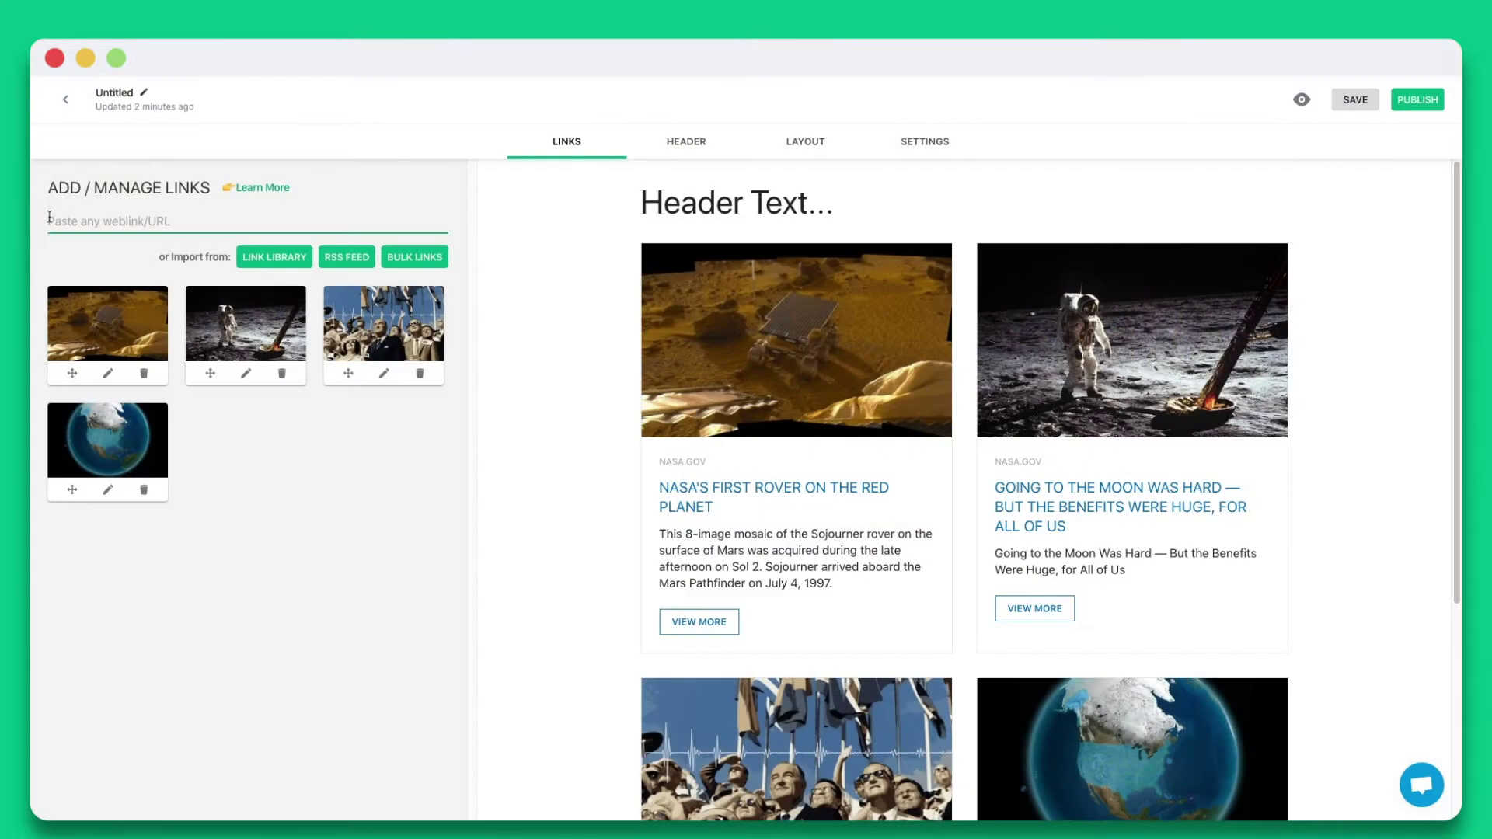
key(super+v)
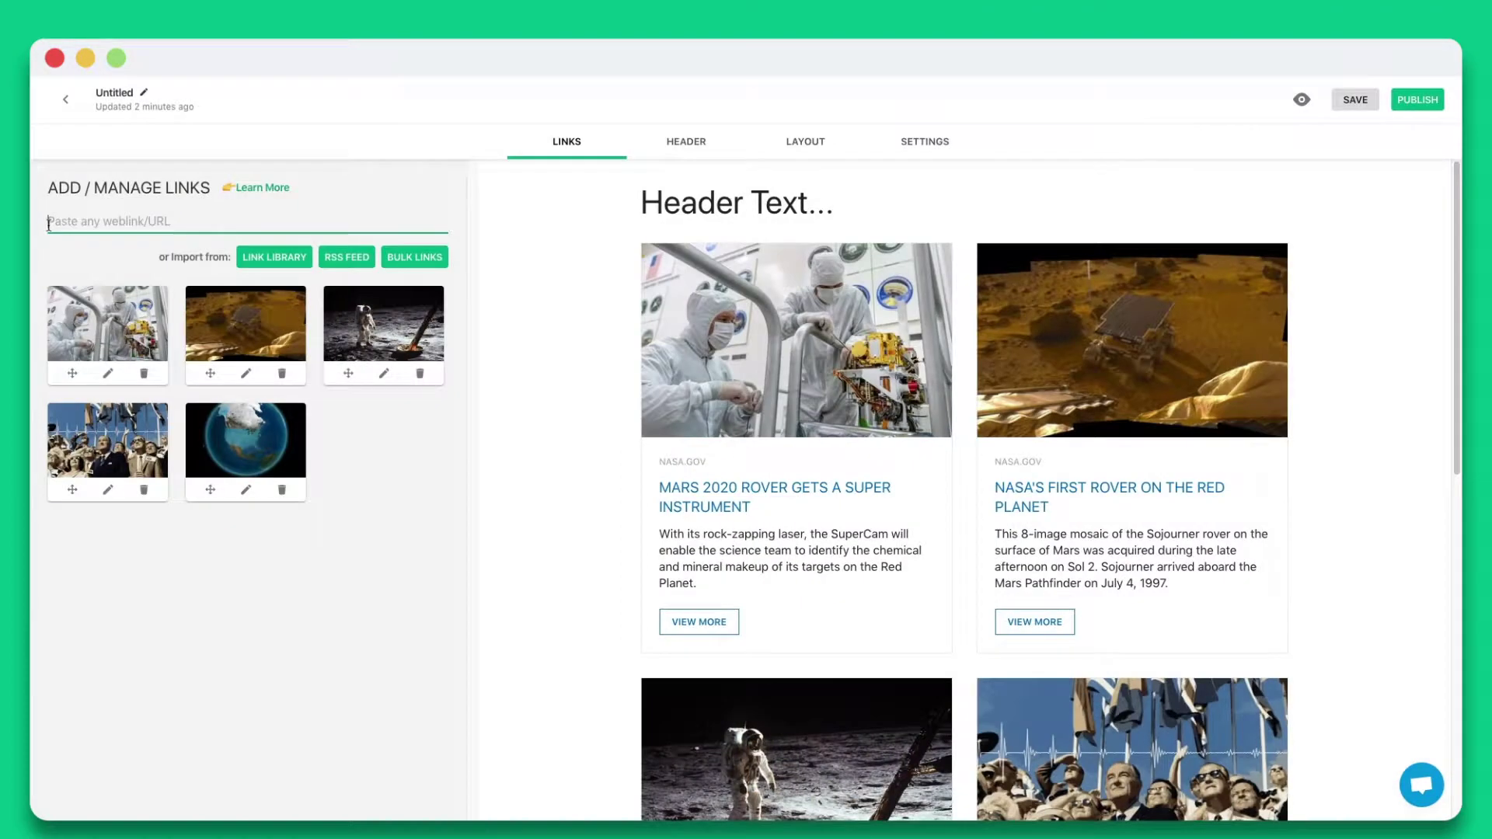
key(super+v)
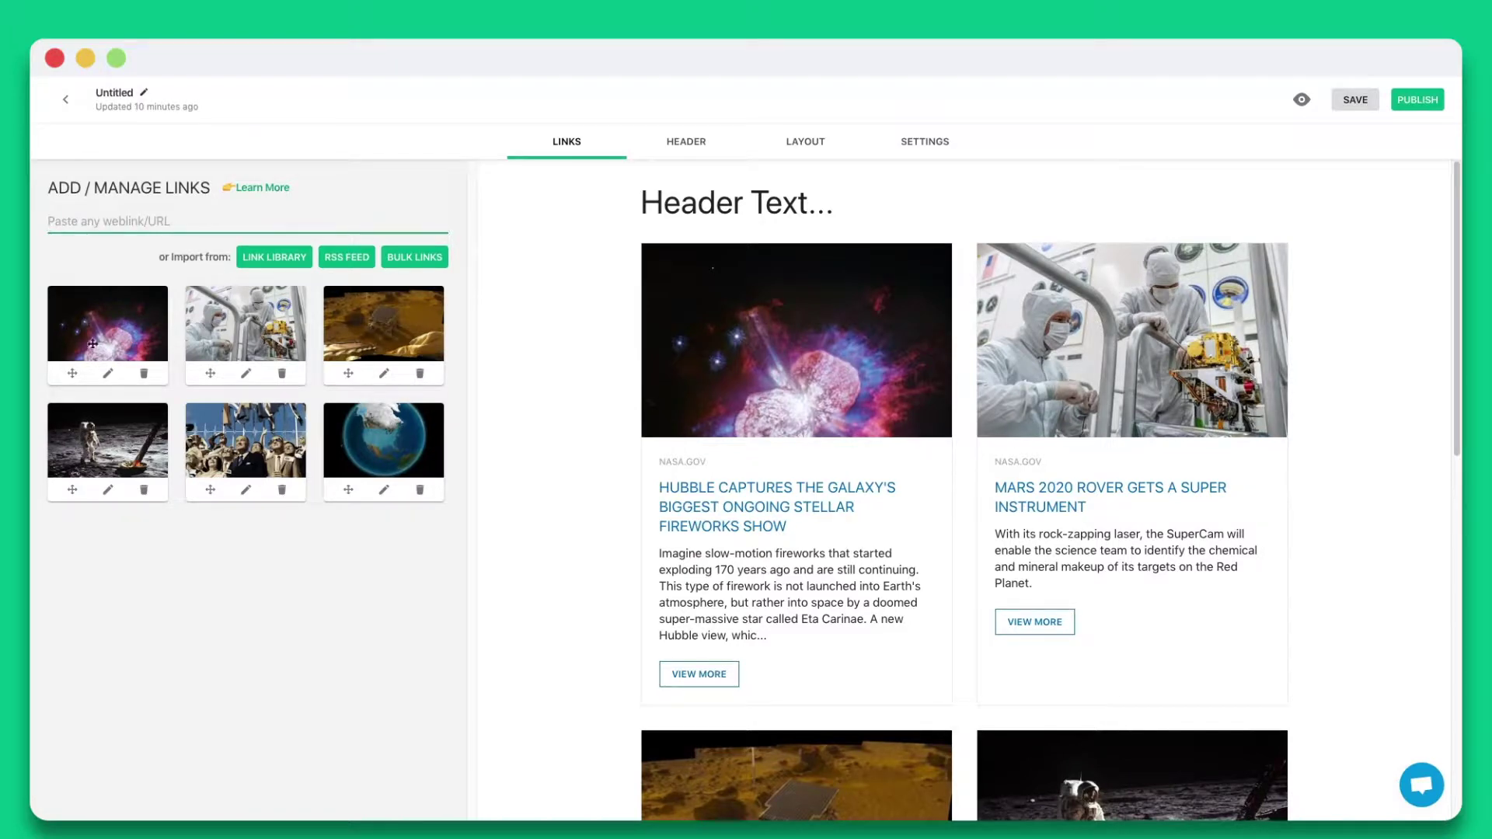
Open the Hubble article card for editing and select its title and description text.
click(110, 375)
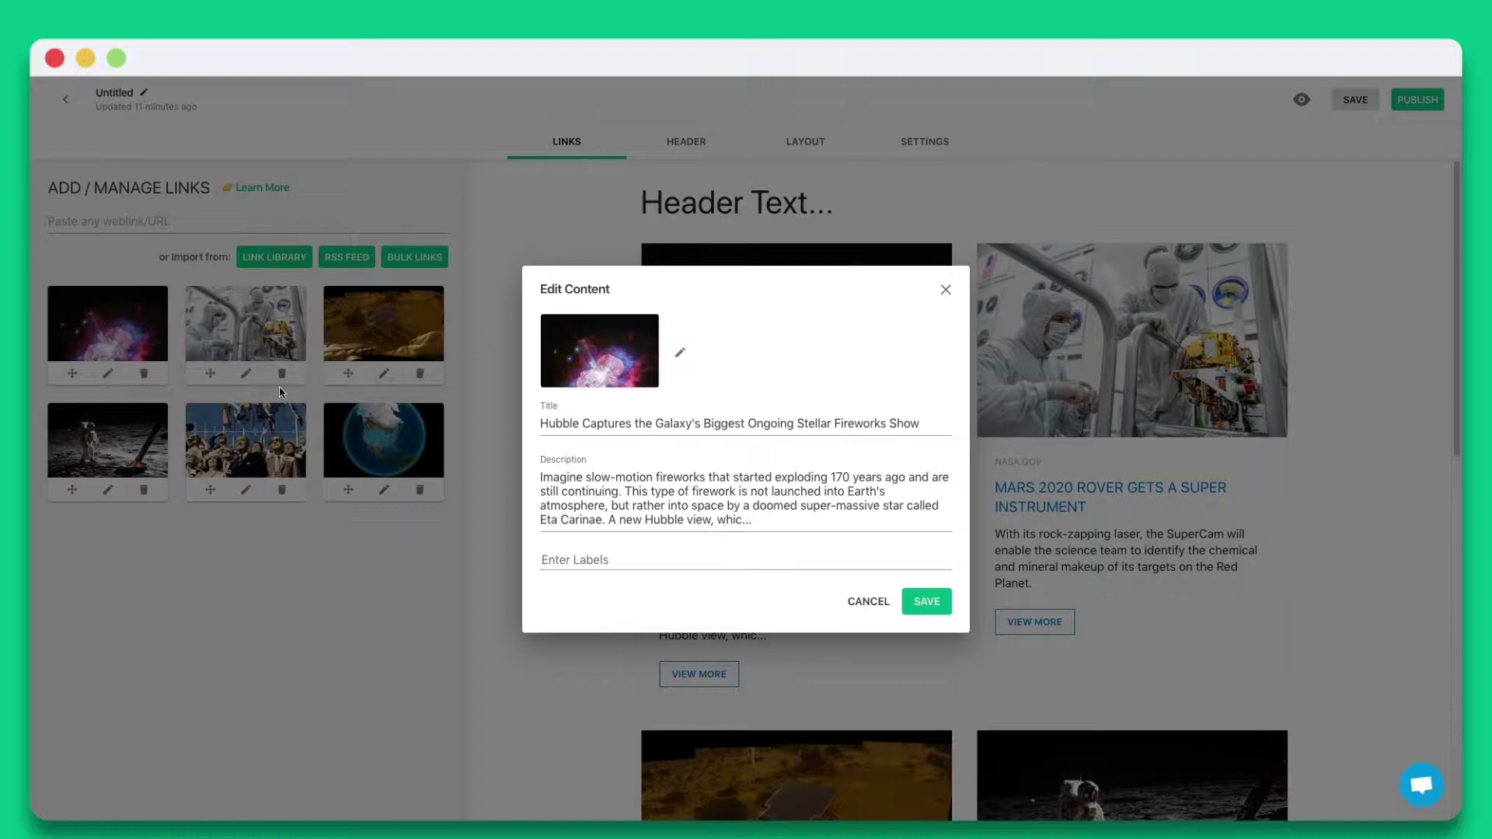
drag(922, 423, 538, 424)
click(754, 519)
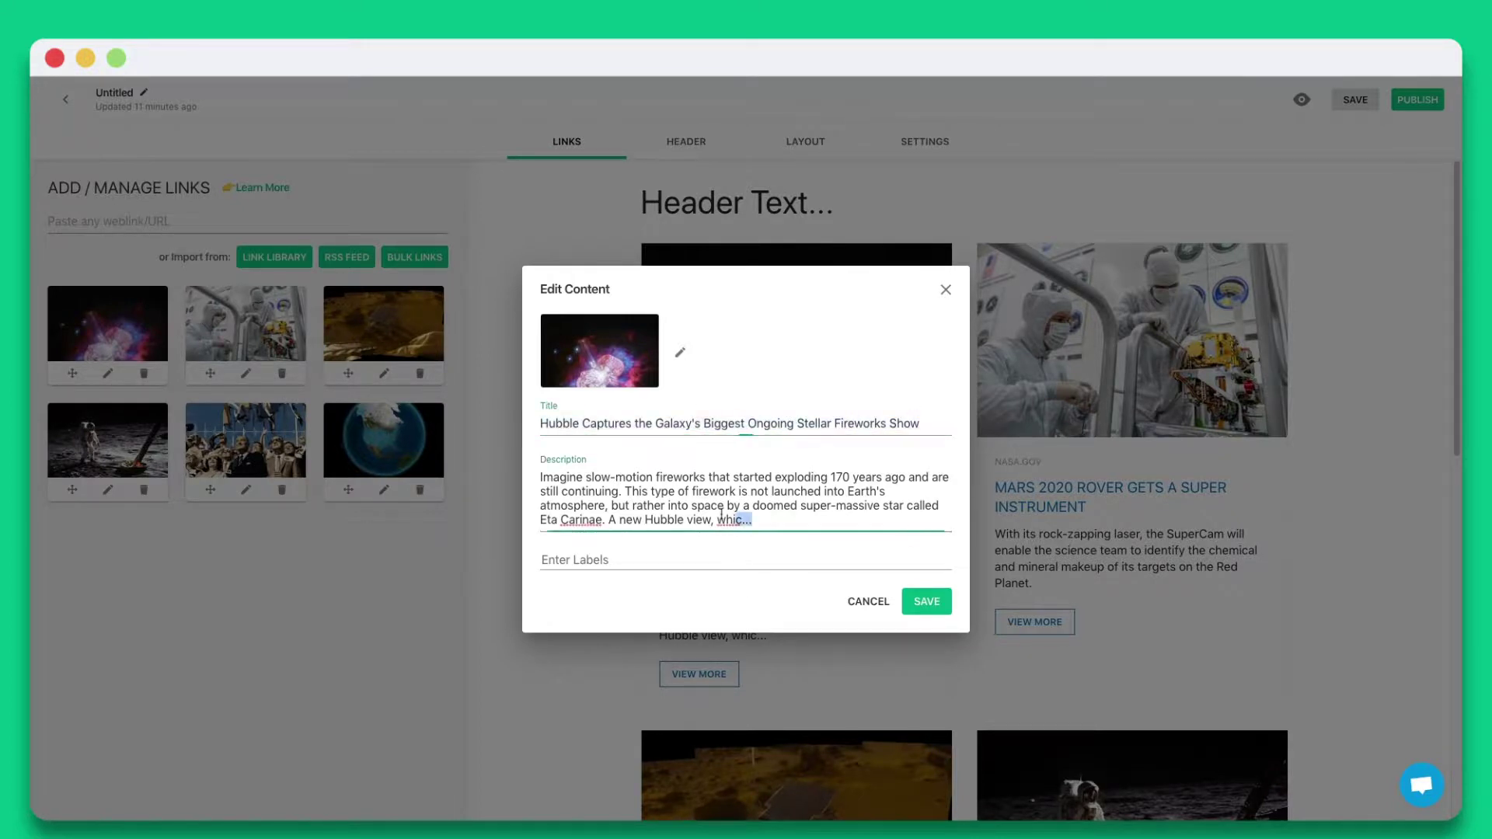
drag(754, 519, 533, 473)
Upload a redder Eta Carinae picture for the Hubble card, save it, then check Link Library and RSS Feed.
click(680, 352)
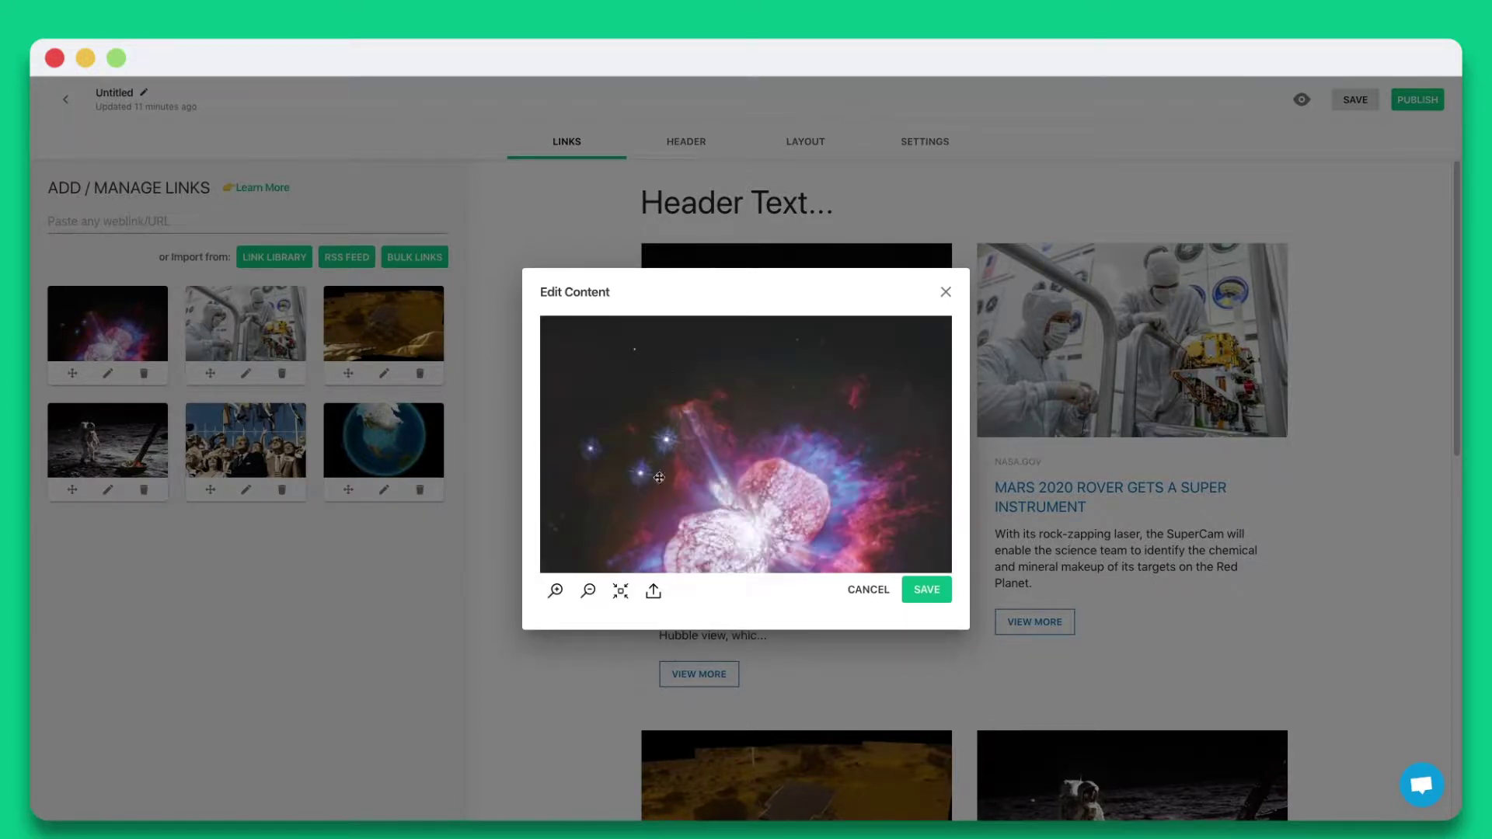
click(649, 591)
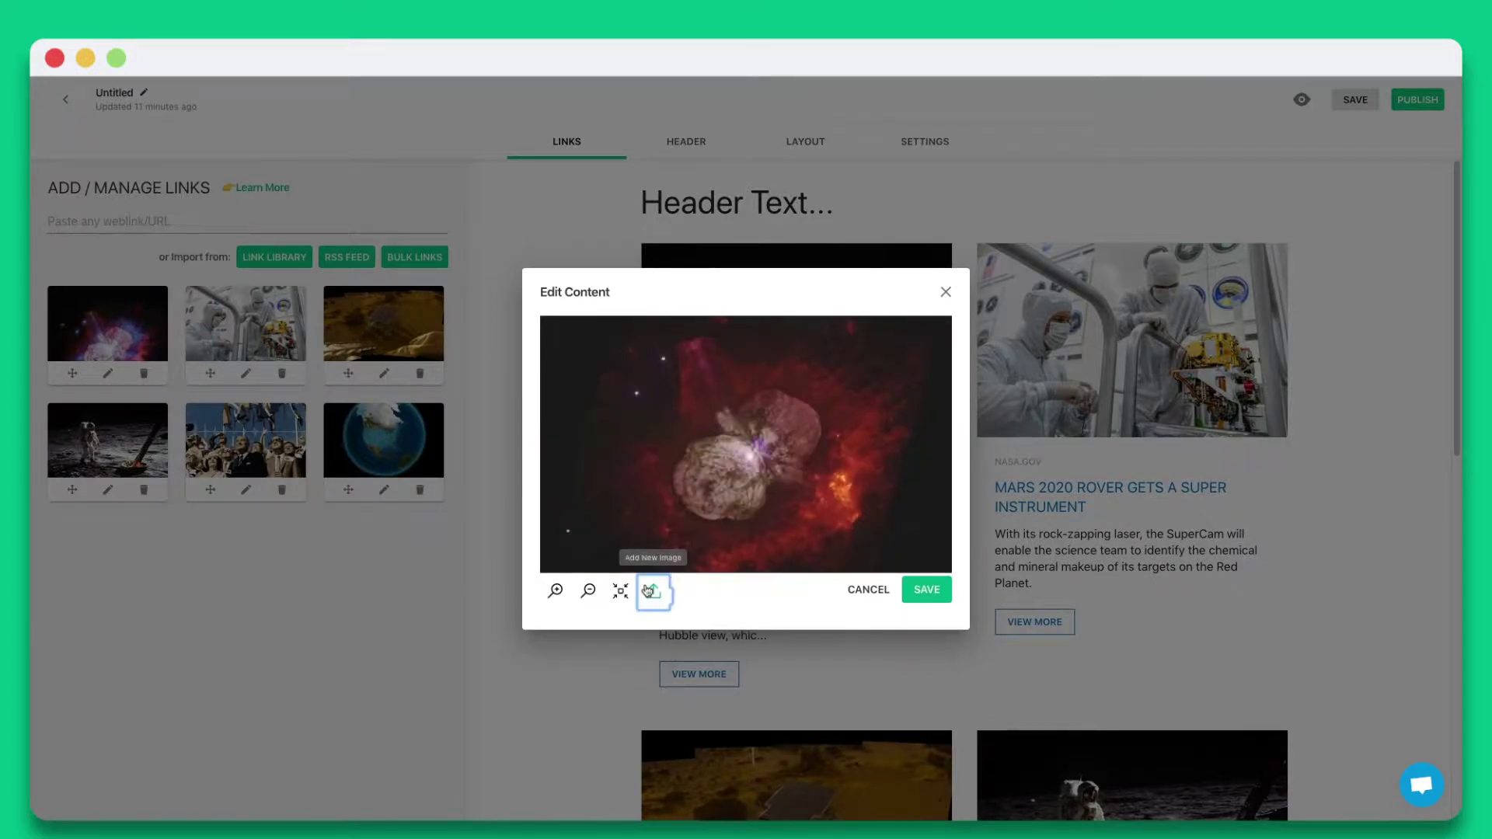
click(910, 596)
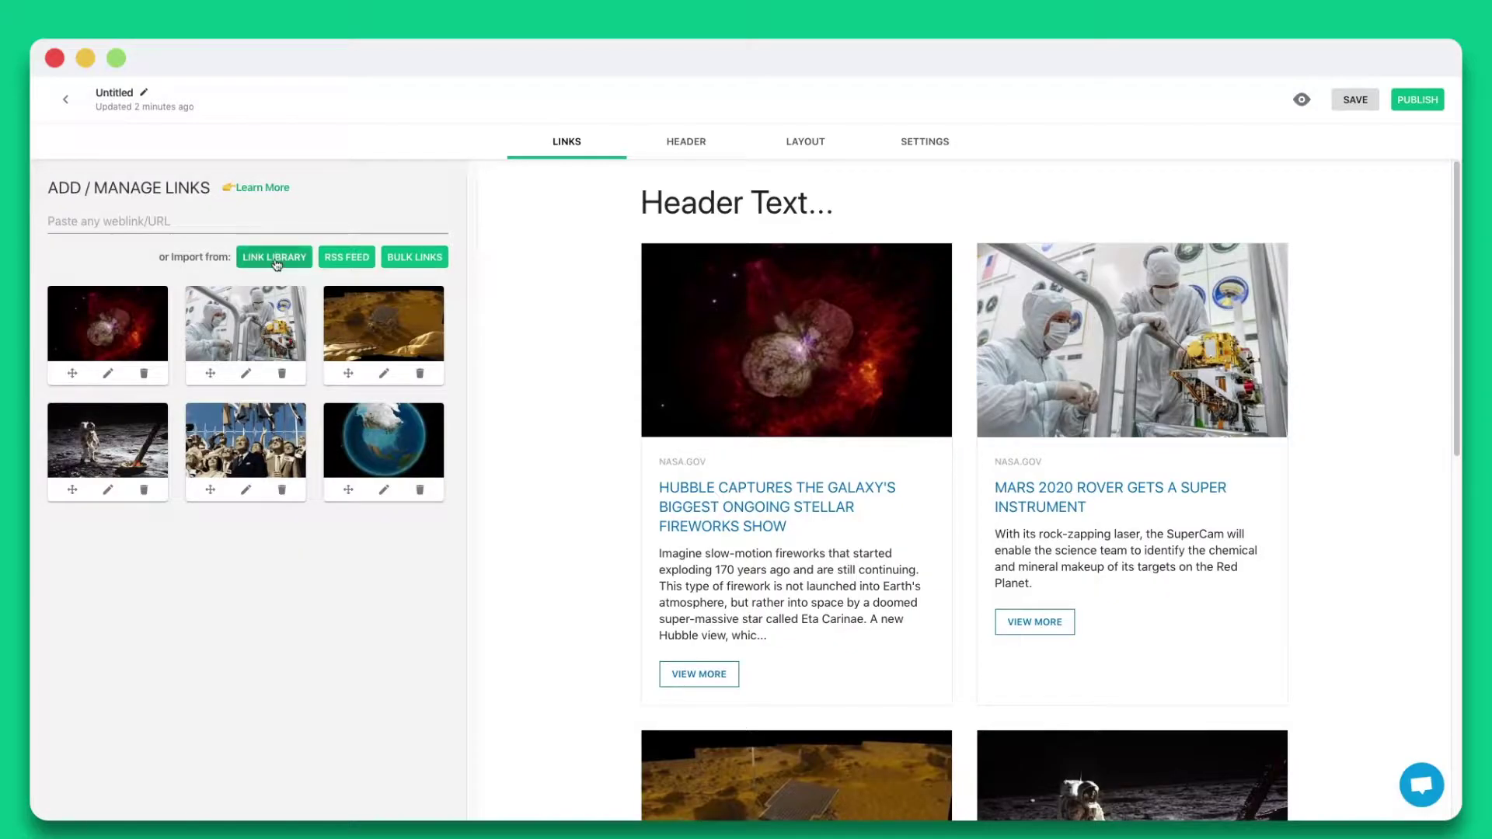
click(275, 261)
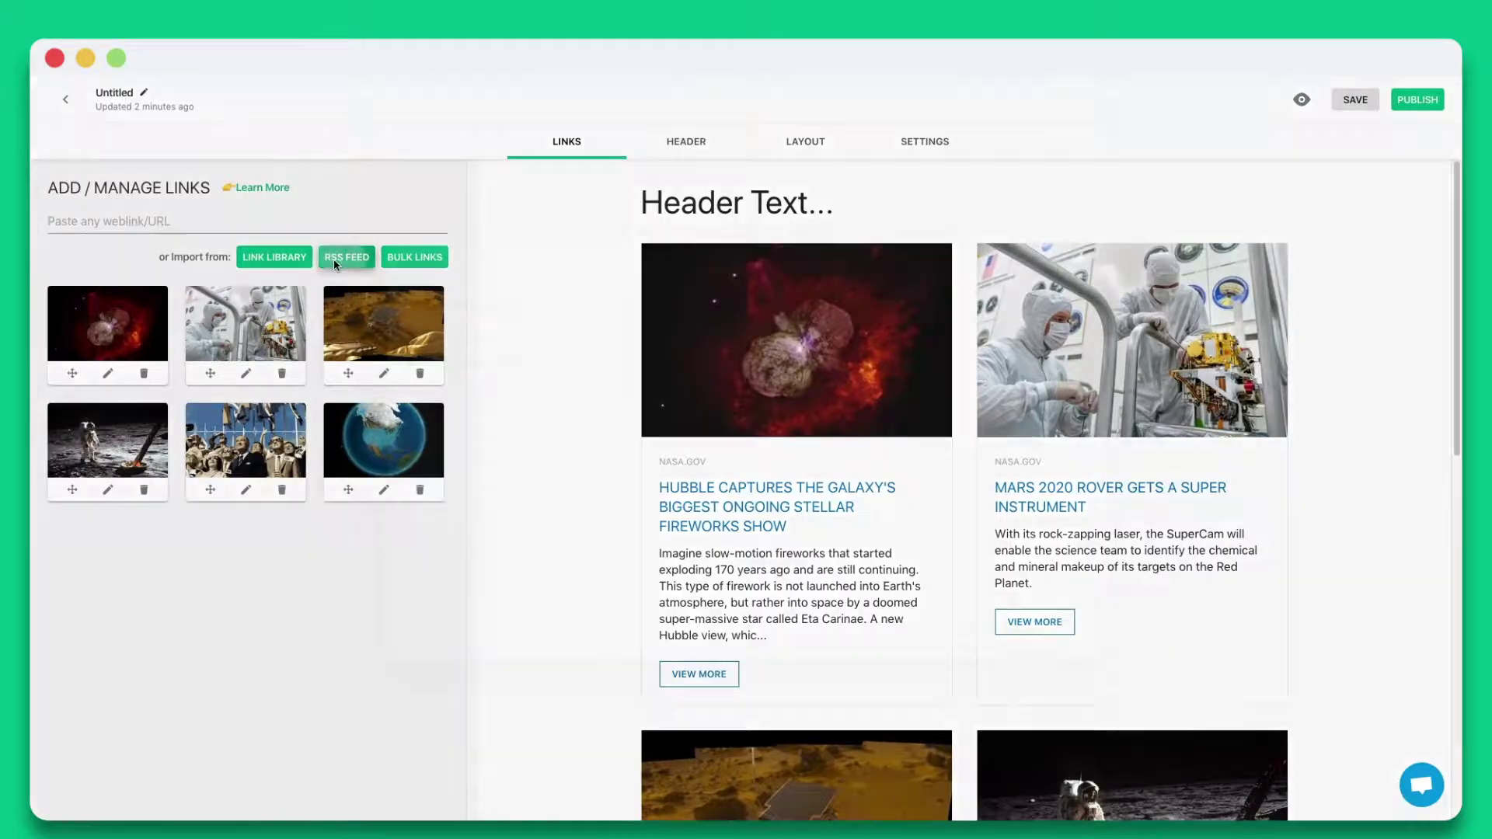
click(336, 262)
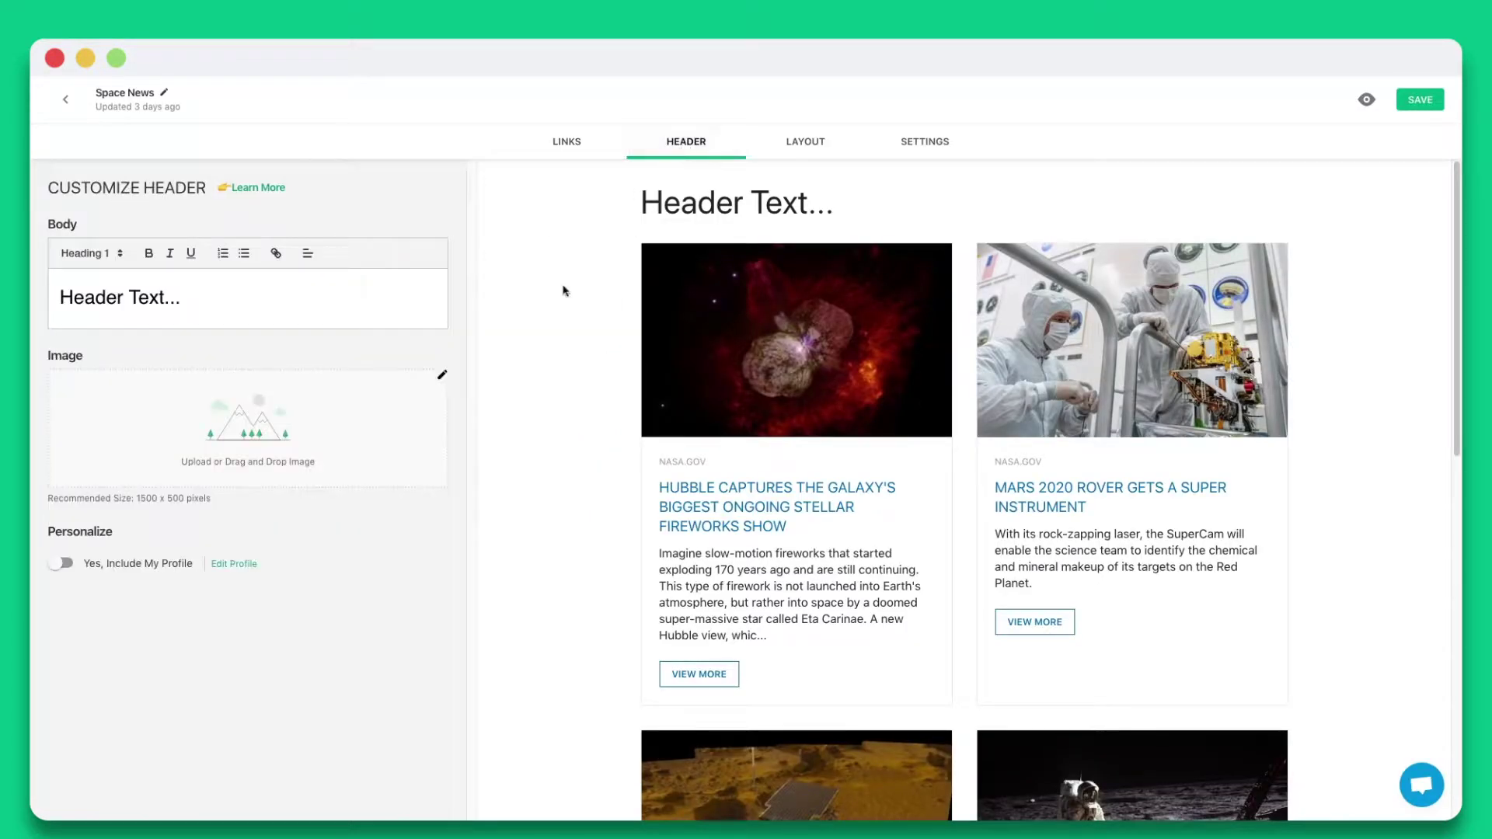
Add an astronaut spacewalk banner, paste the Space News title and NASA tagline, and include the author profile.
click(441, 376)
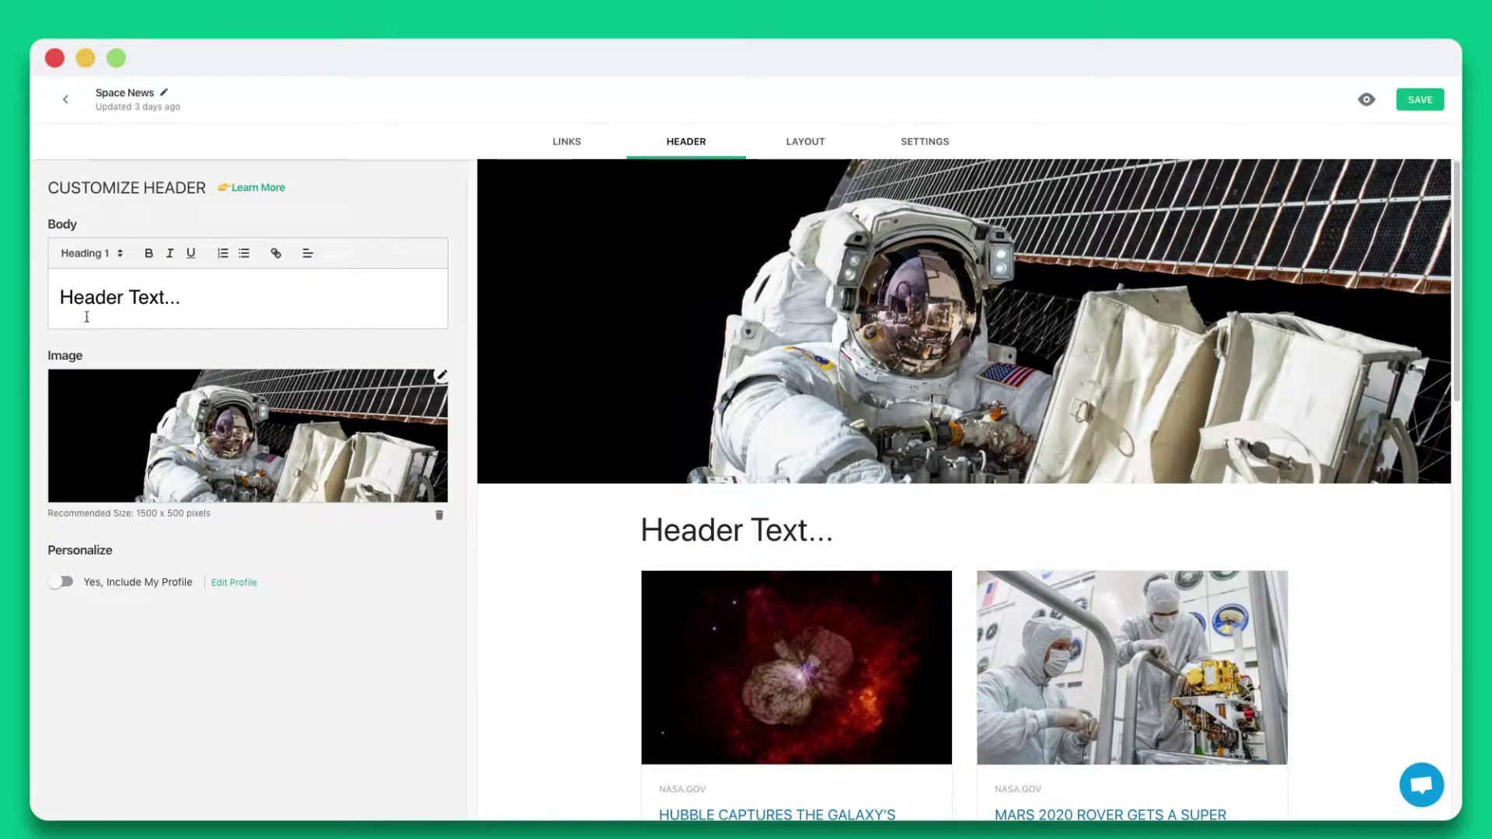
key(ctrl+a)
text(Space News Here's What's Floating 🌌 in Nasa We curate the best at what's happening at NASA. Discover the latest on Earth, the Galaxy and beyond!)
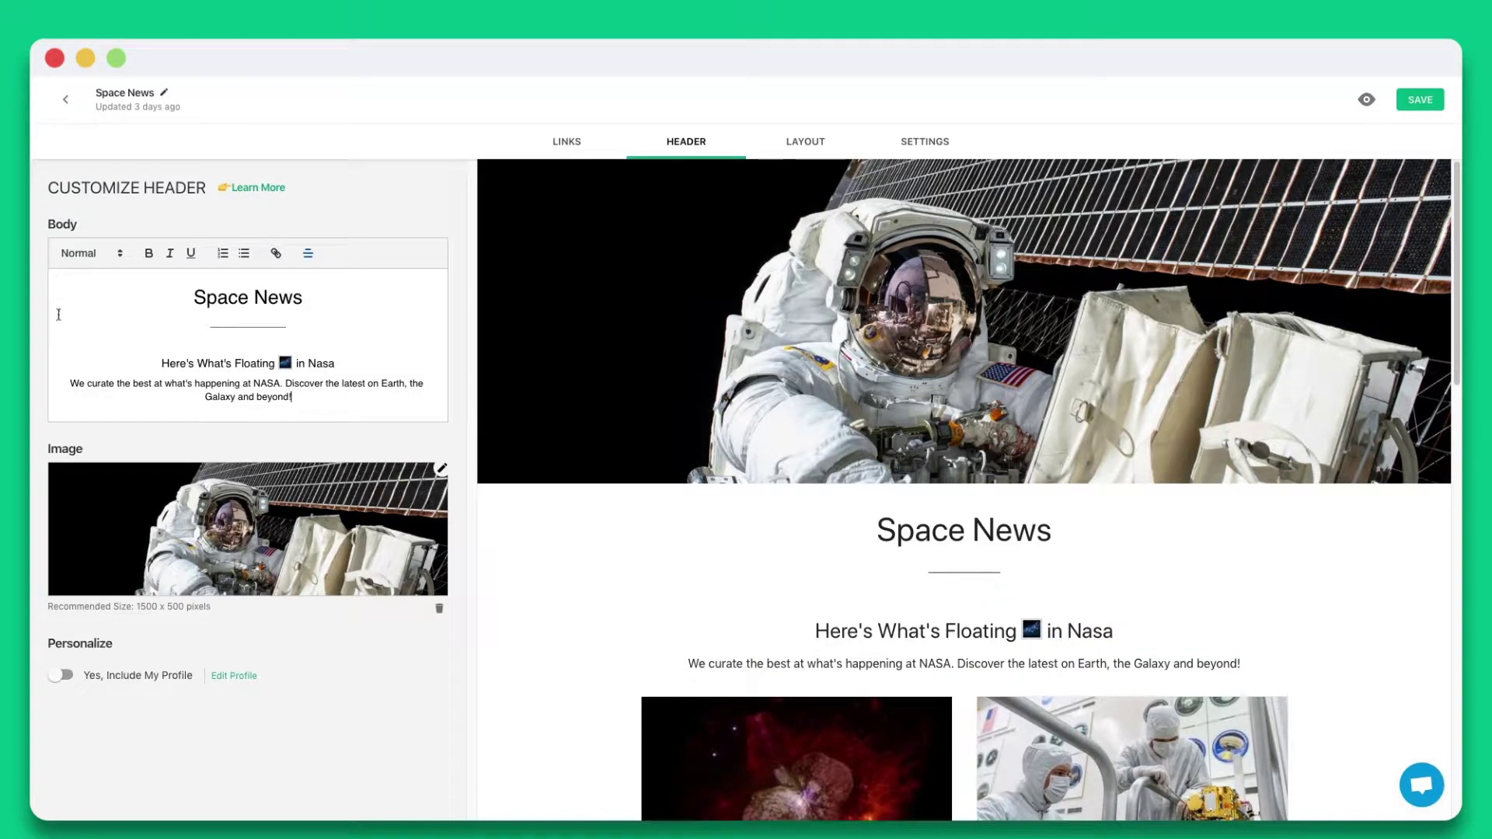
click(62, 674)
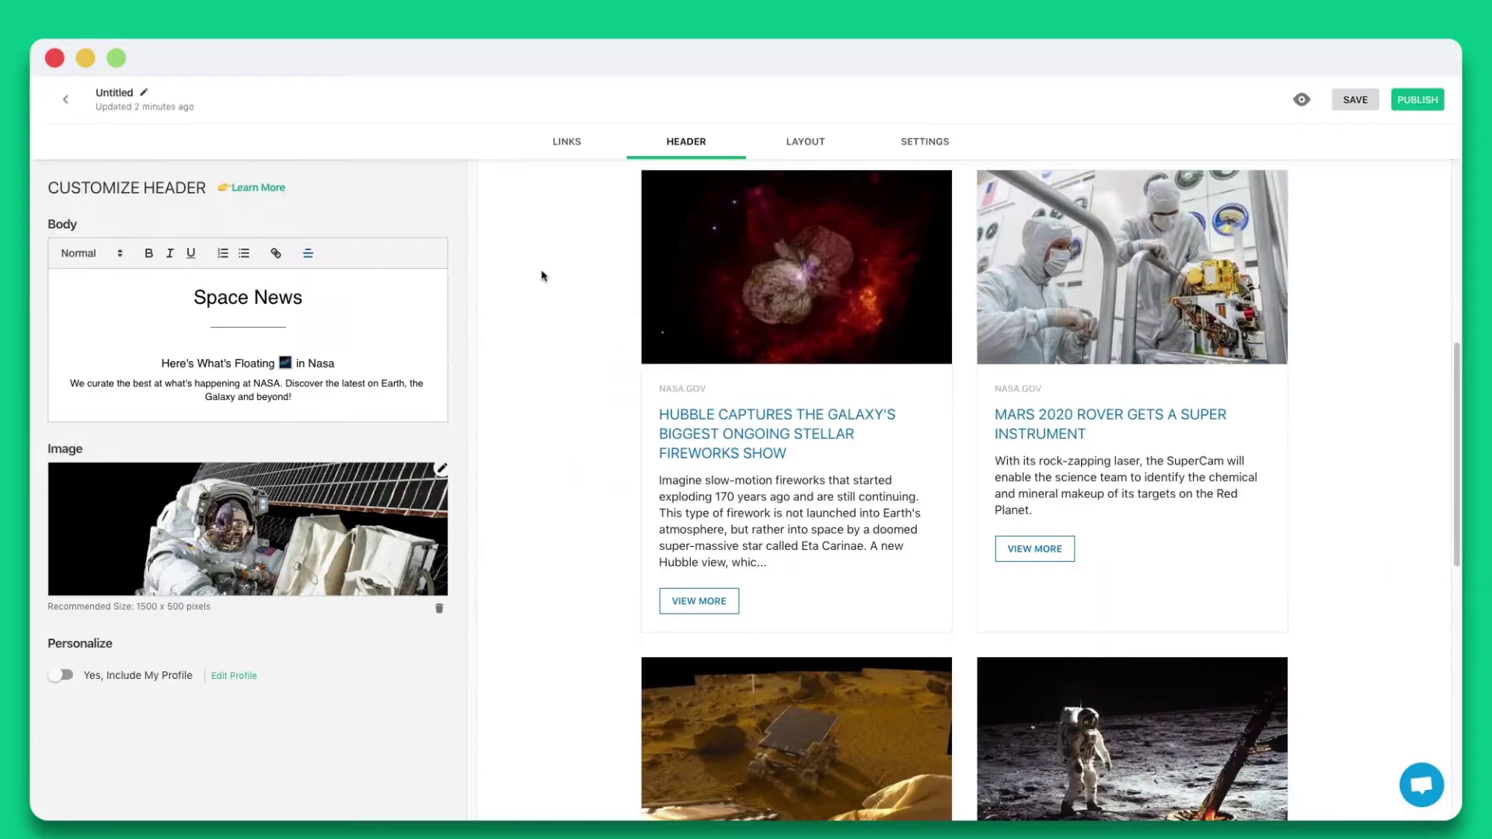
Try the Ziro and Tuli layouts, then apply the centred two-column Semniyak layout.
click(815, 140)
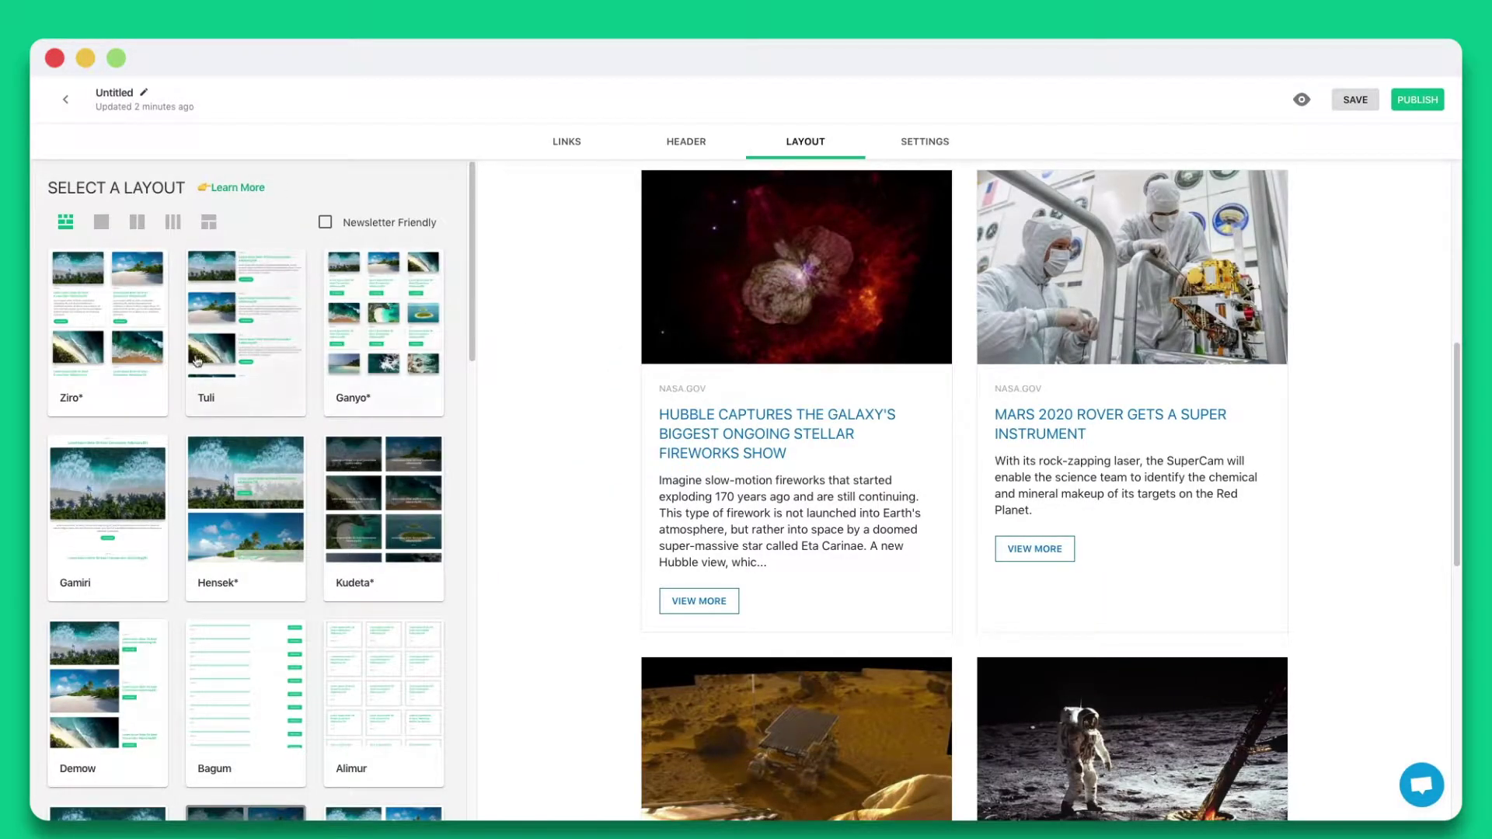
click(117, 352)
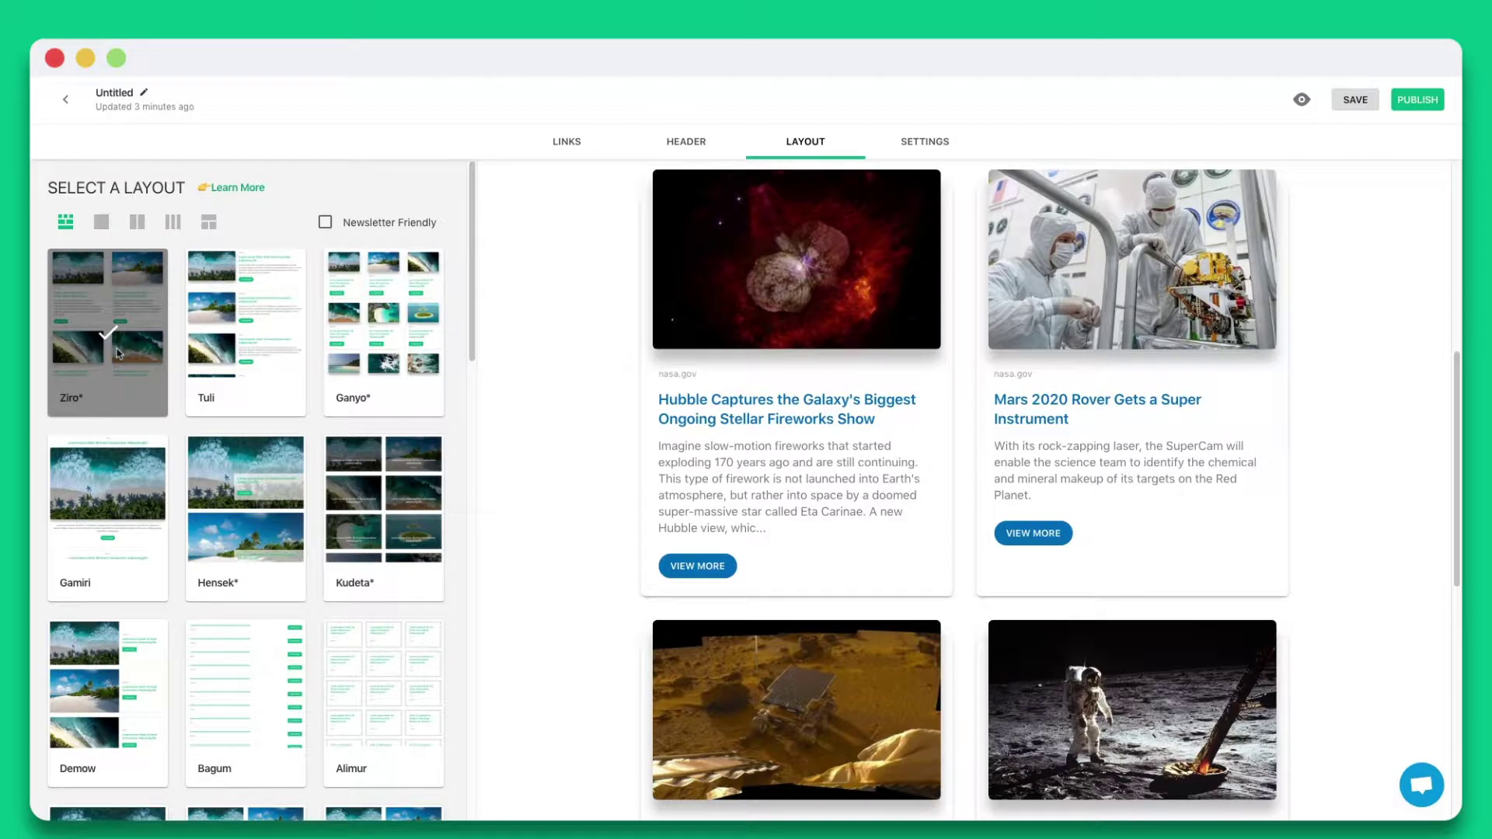
click(230, 347)
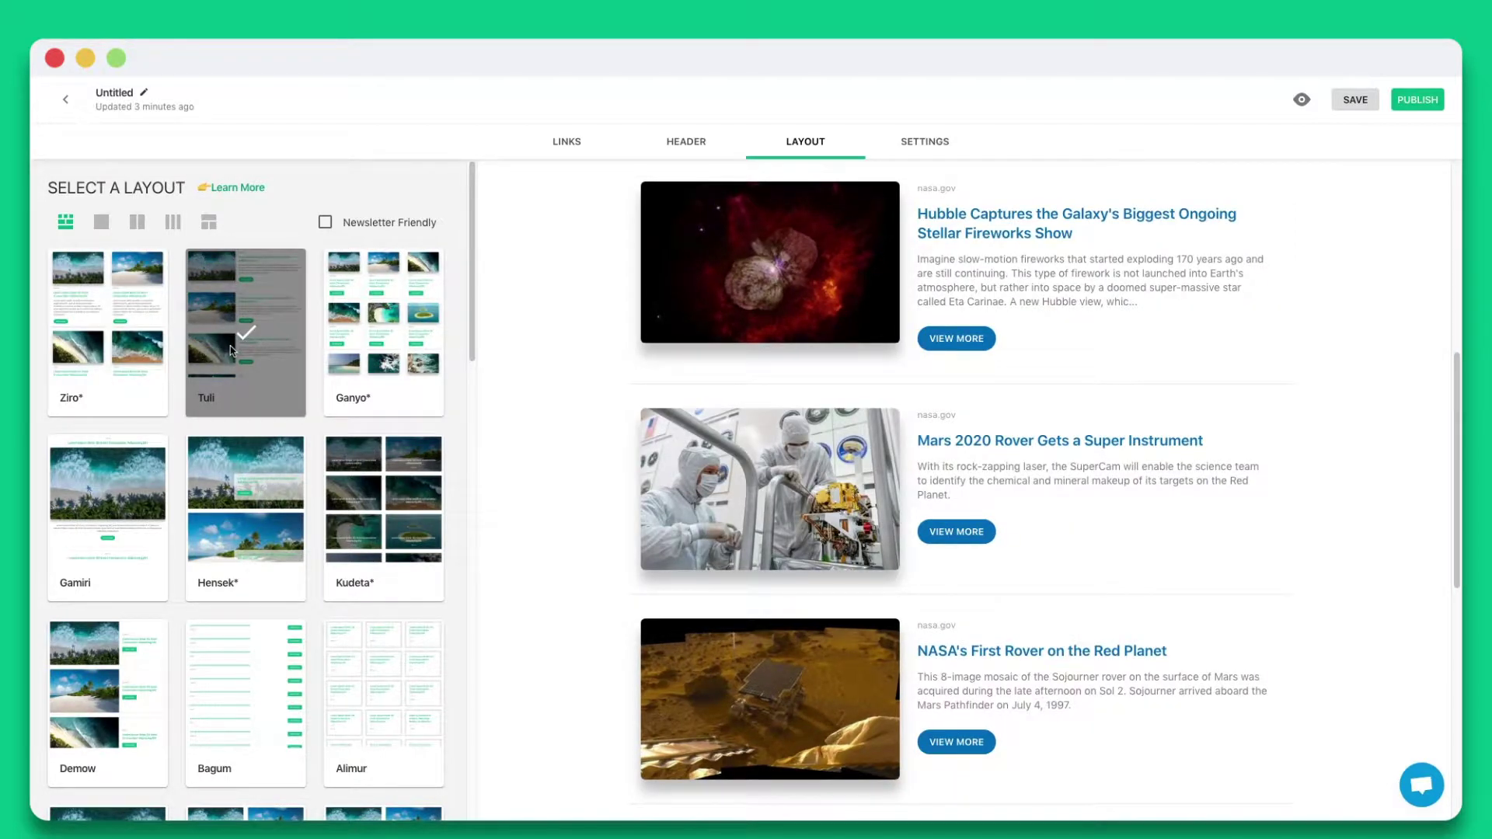
drag(473, 272, 475, 439)
click(412, 420)
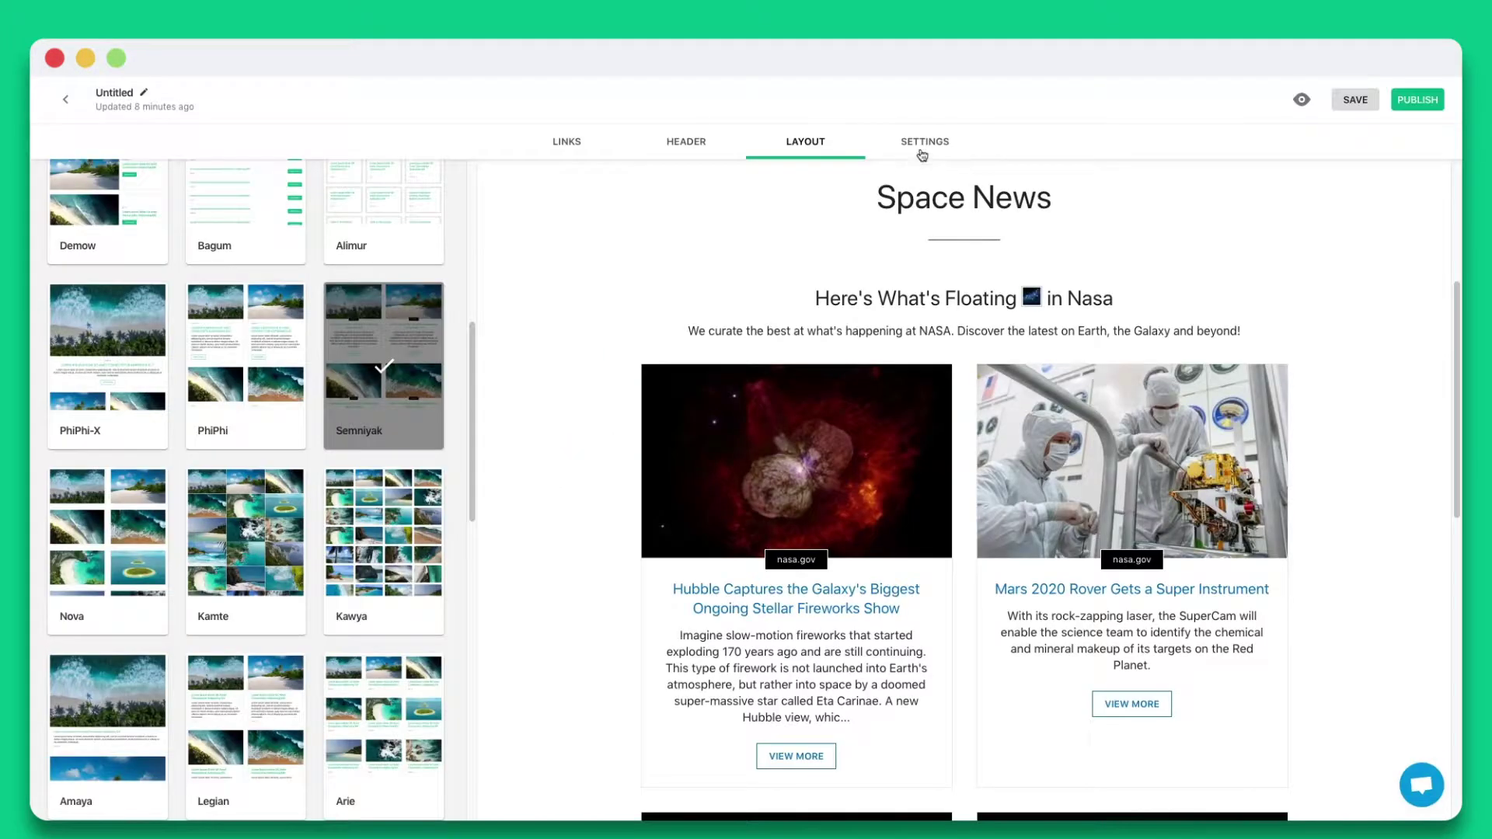
Give the theme a custom light-blue colour, new heading font and READ MORE buttons, then publish.
click(922, 148)
click(374, 261)
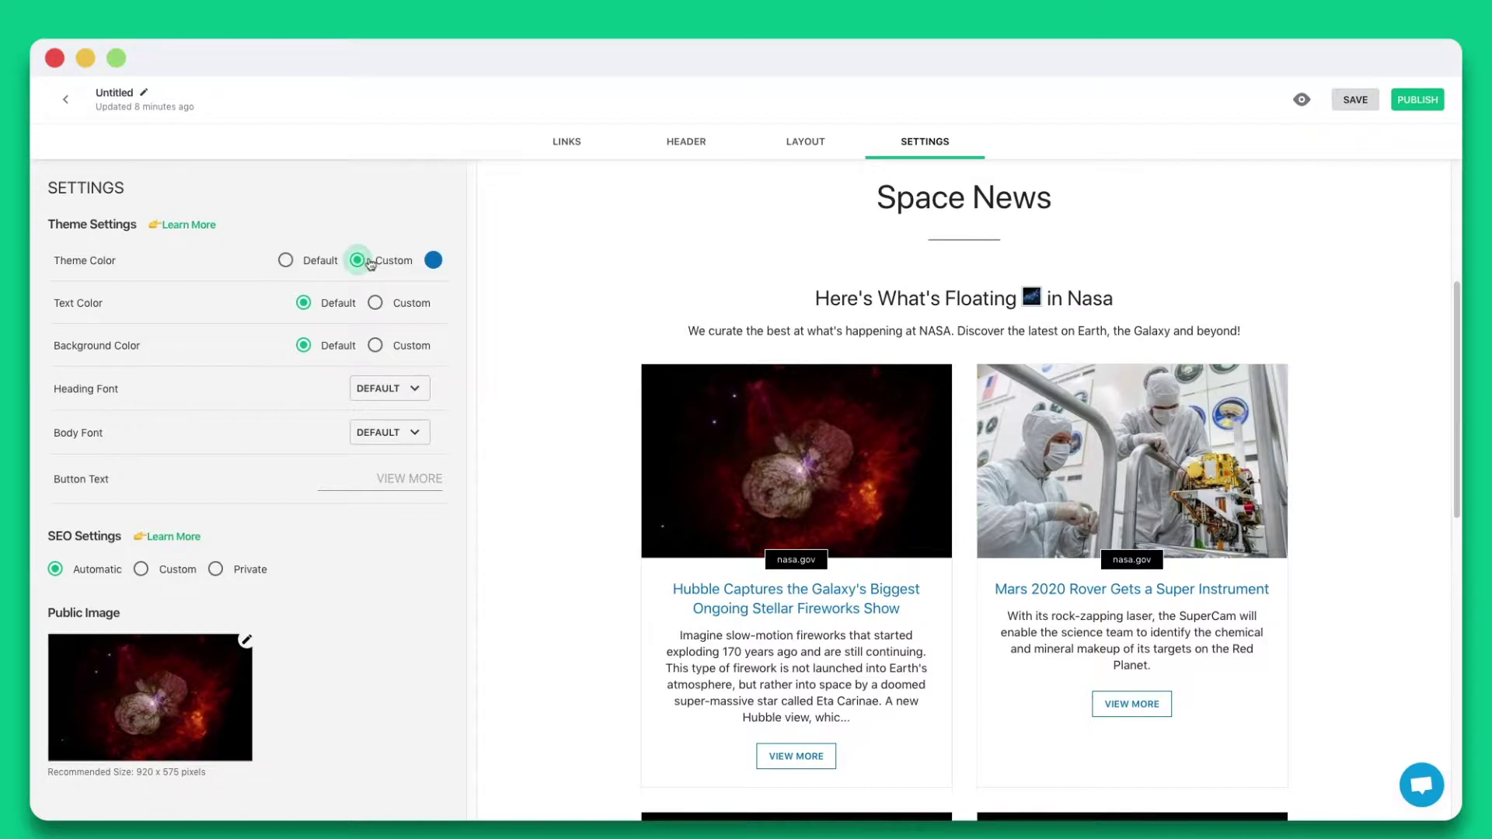
click(435, 261)
click(414, 450)
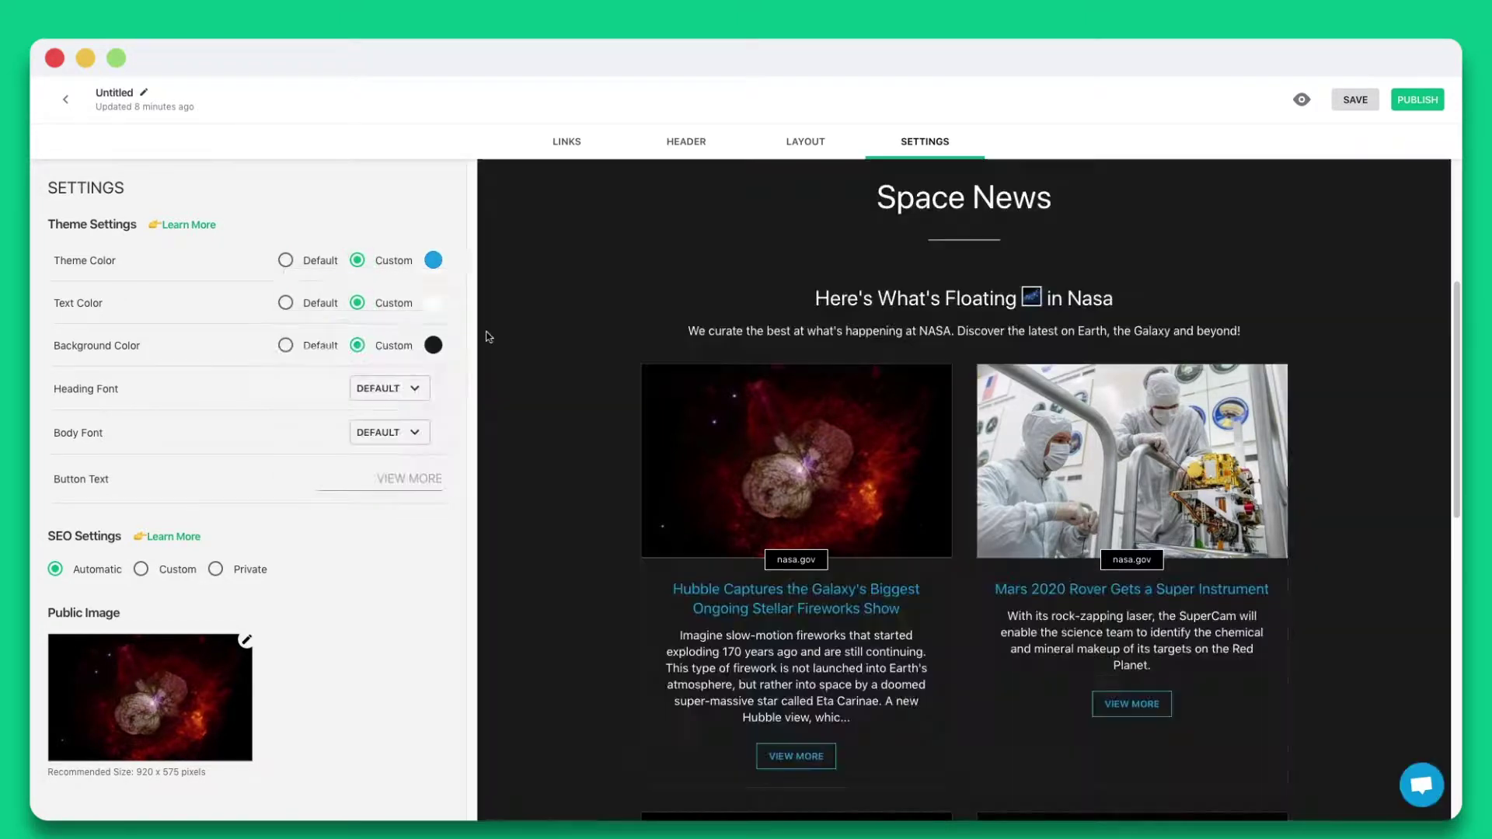
click(401, 389)
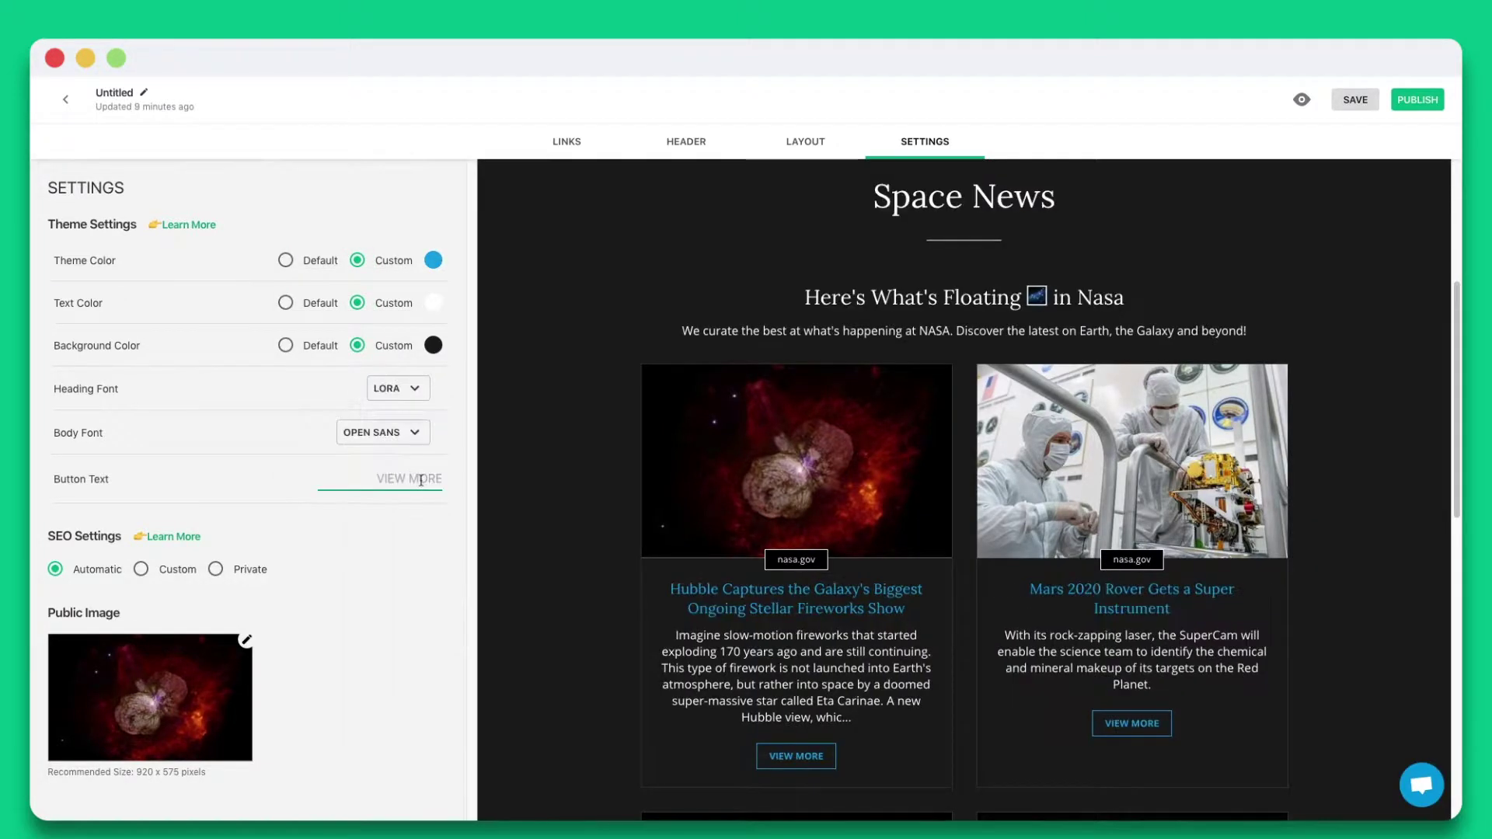
text(READ MORE)
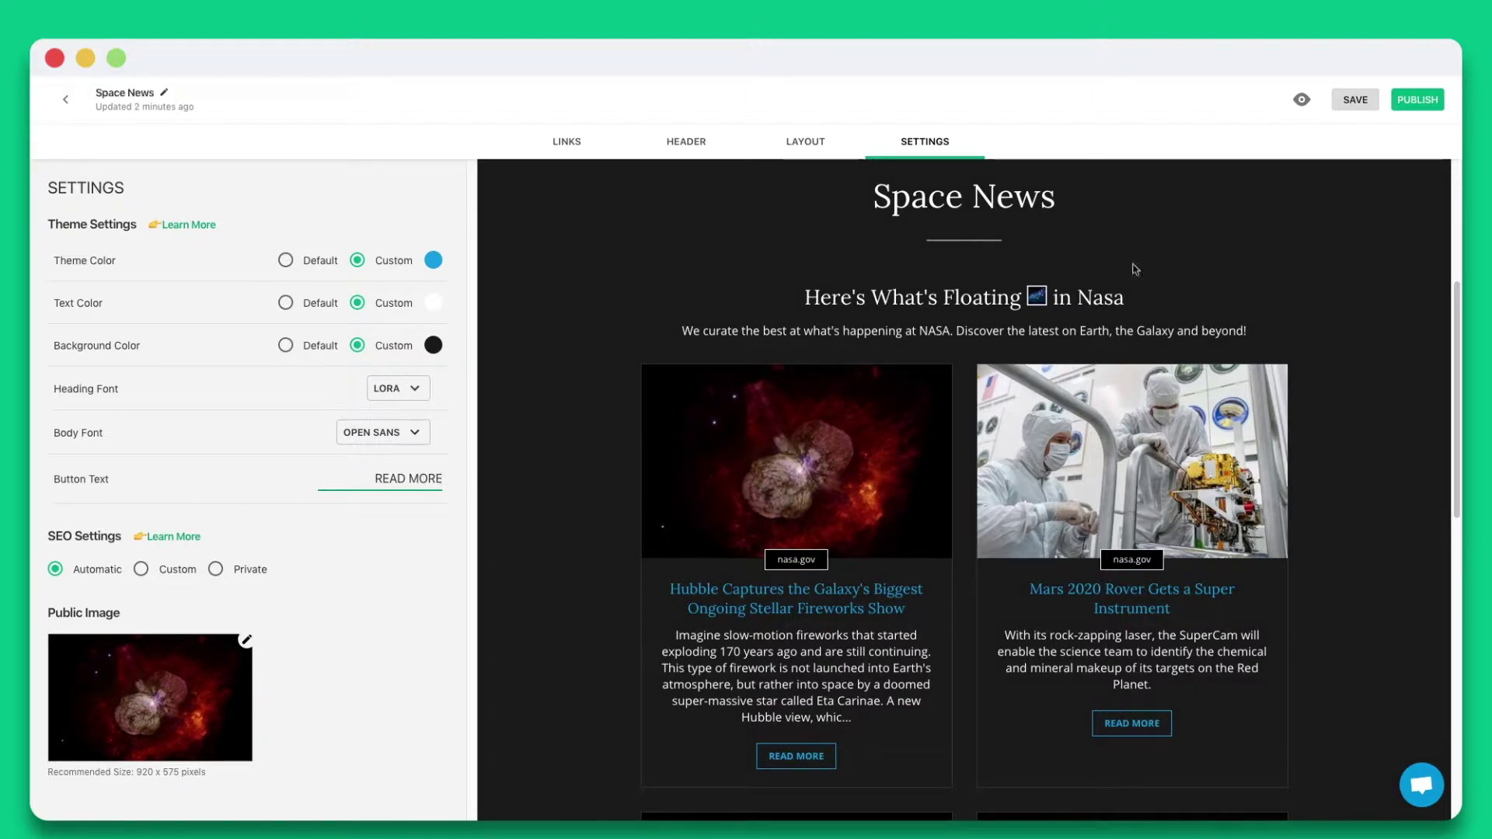
click(1417, 99)
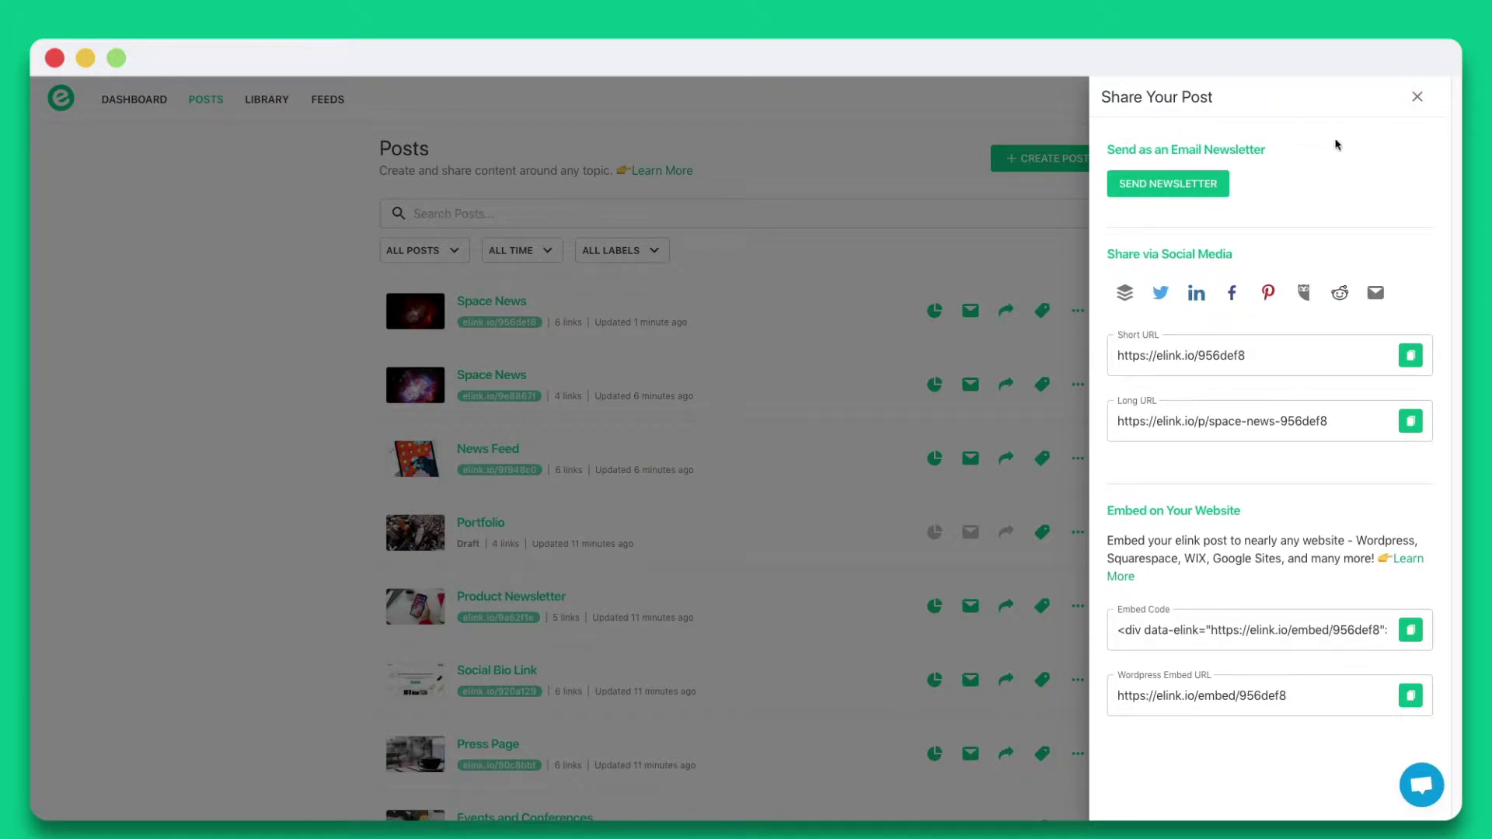
View the Space News newsletter export, then copy the post's website embed code.
click(1191, 190)
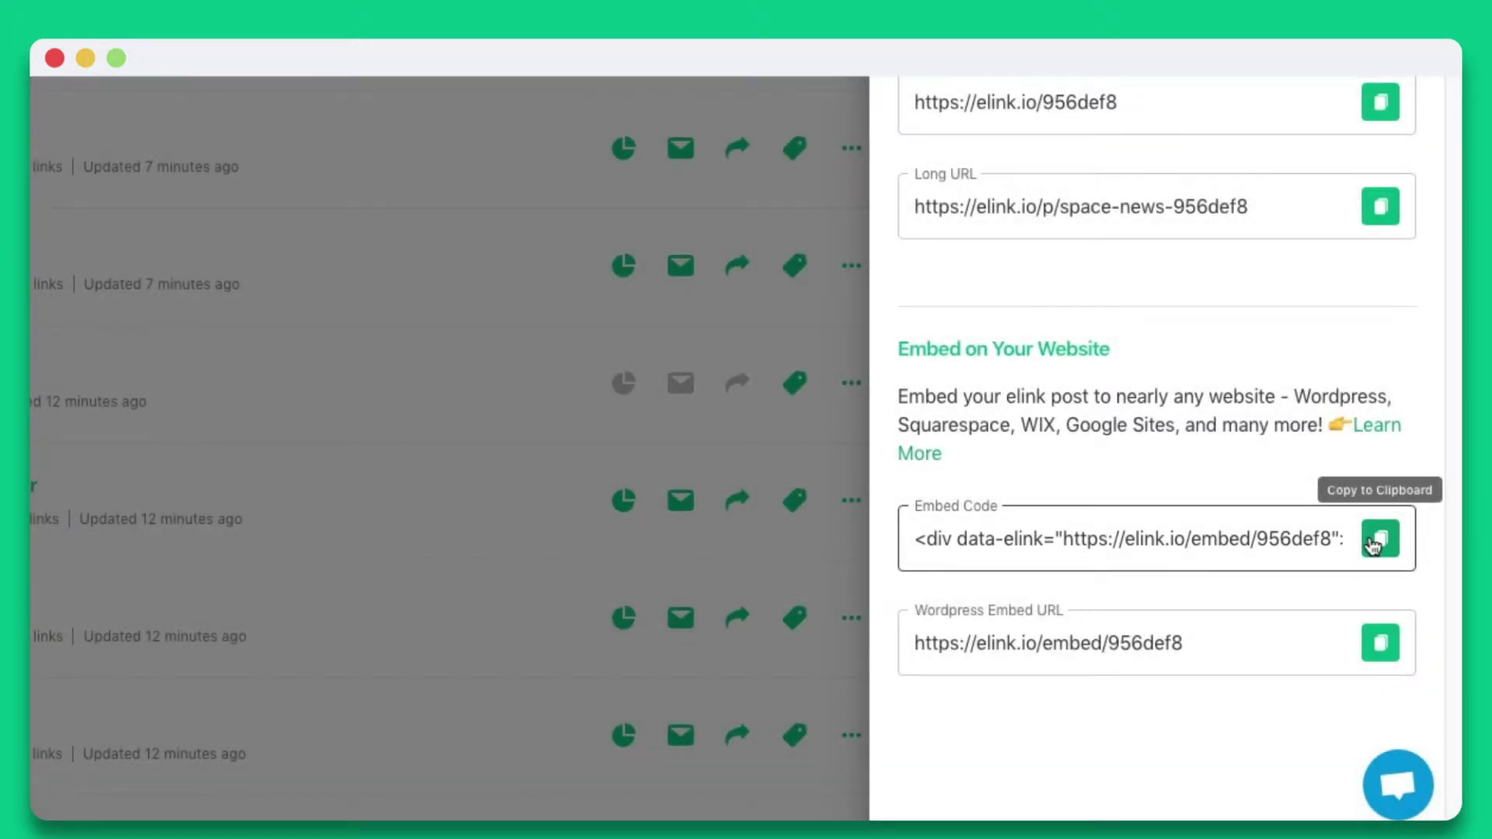
click(1373, 544)
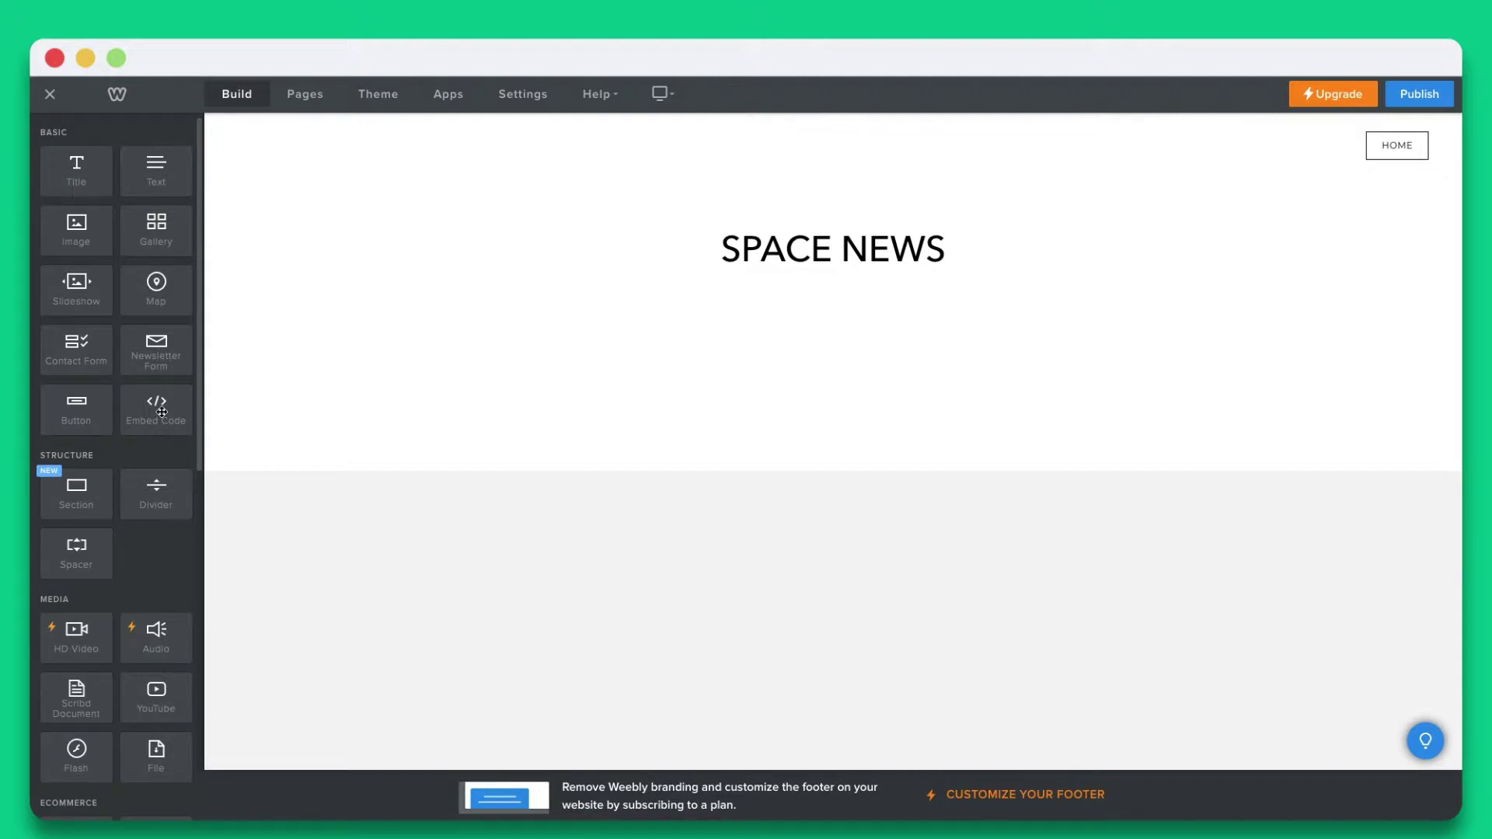
Place a custom HTML block below the SPACE NEWS title and paste the eLink embed code into it.
drag(162, 411, 779, 353)
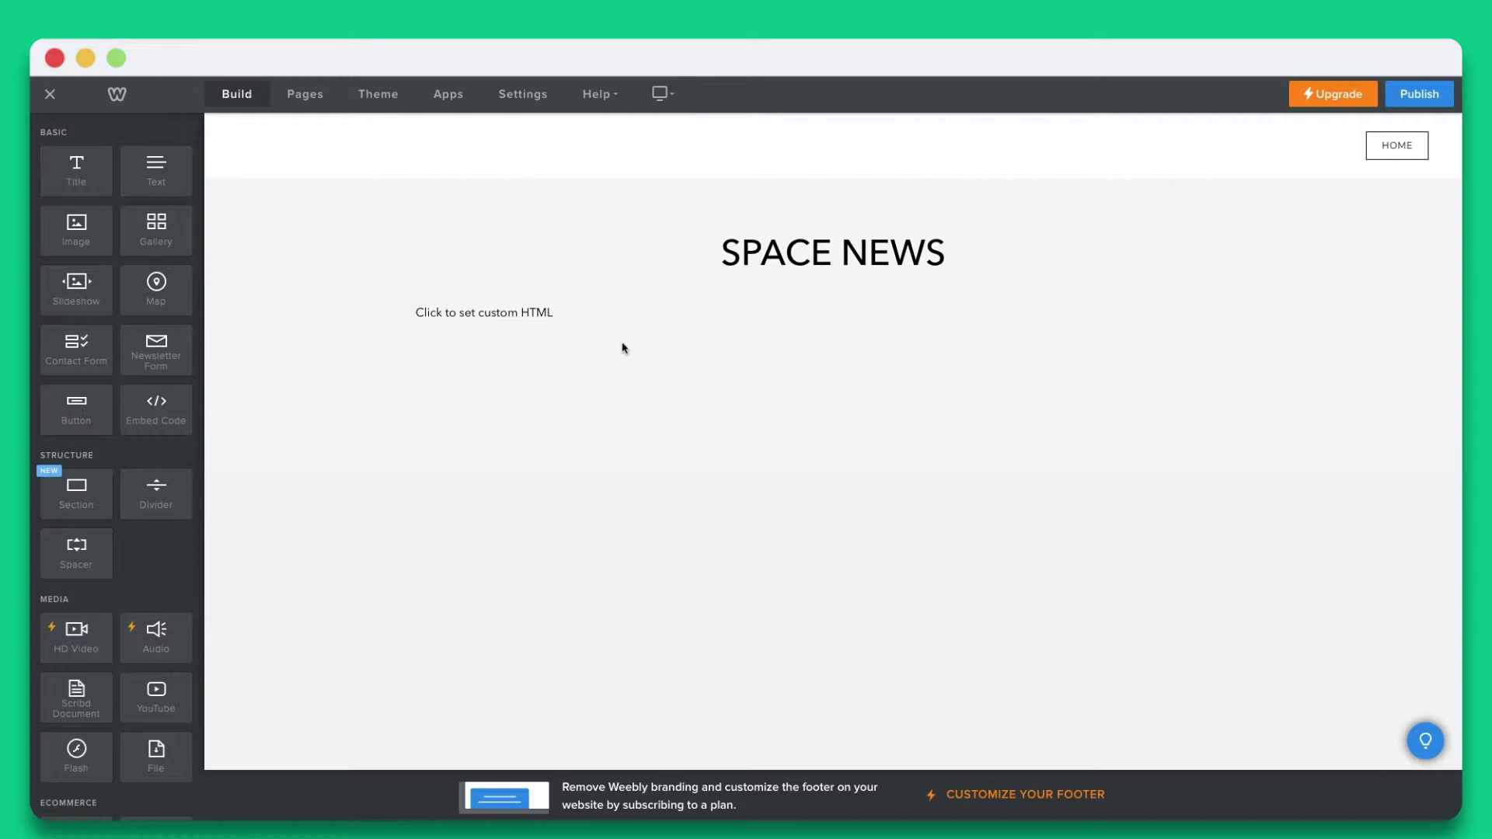
click(535, 315)
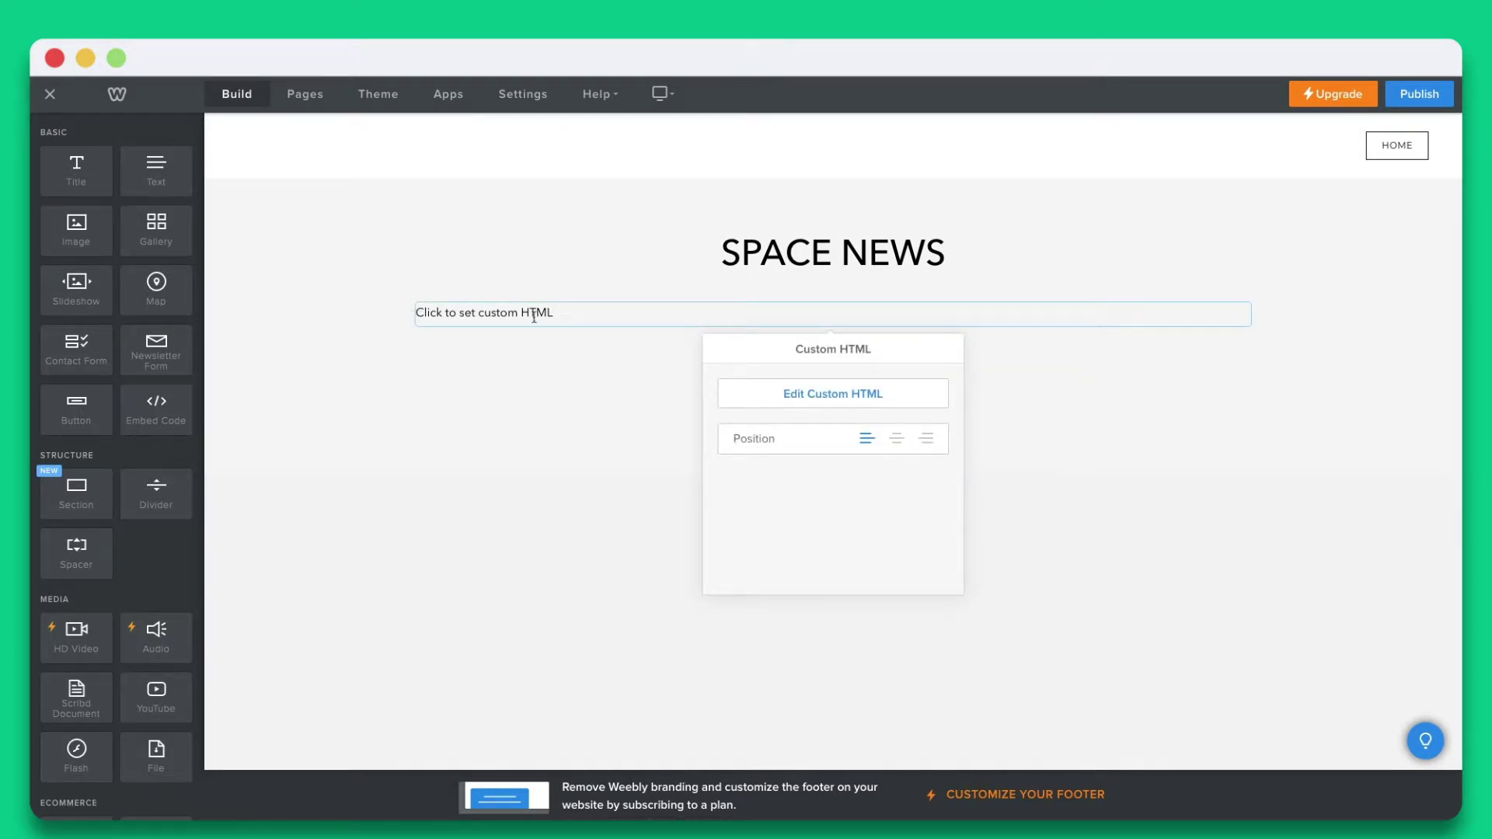
click(802, 400)
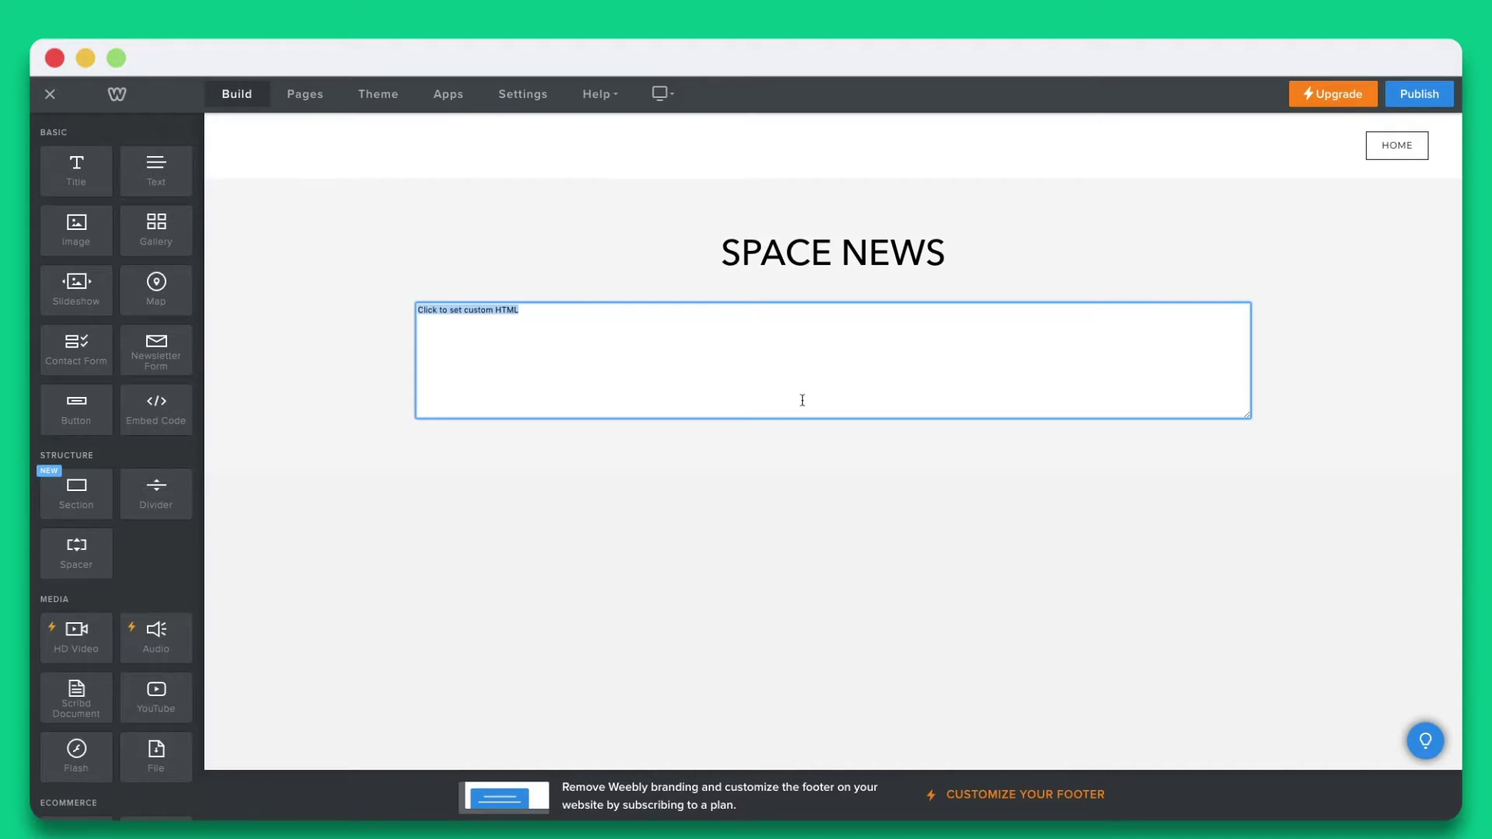
key(super+v)
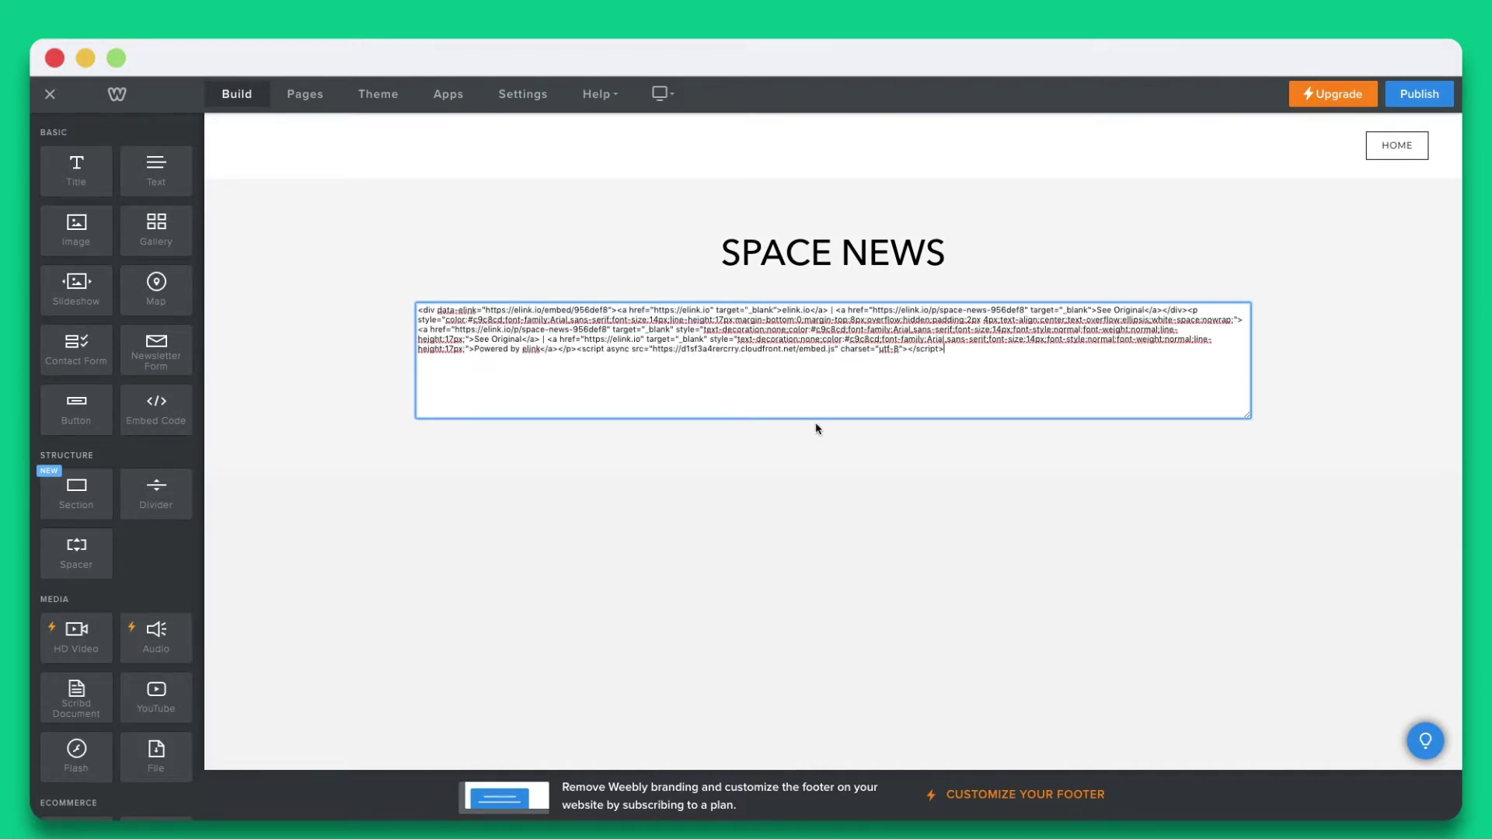
click(1302, 440)
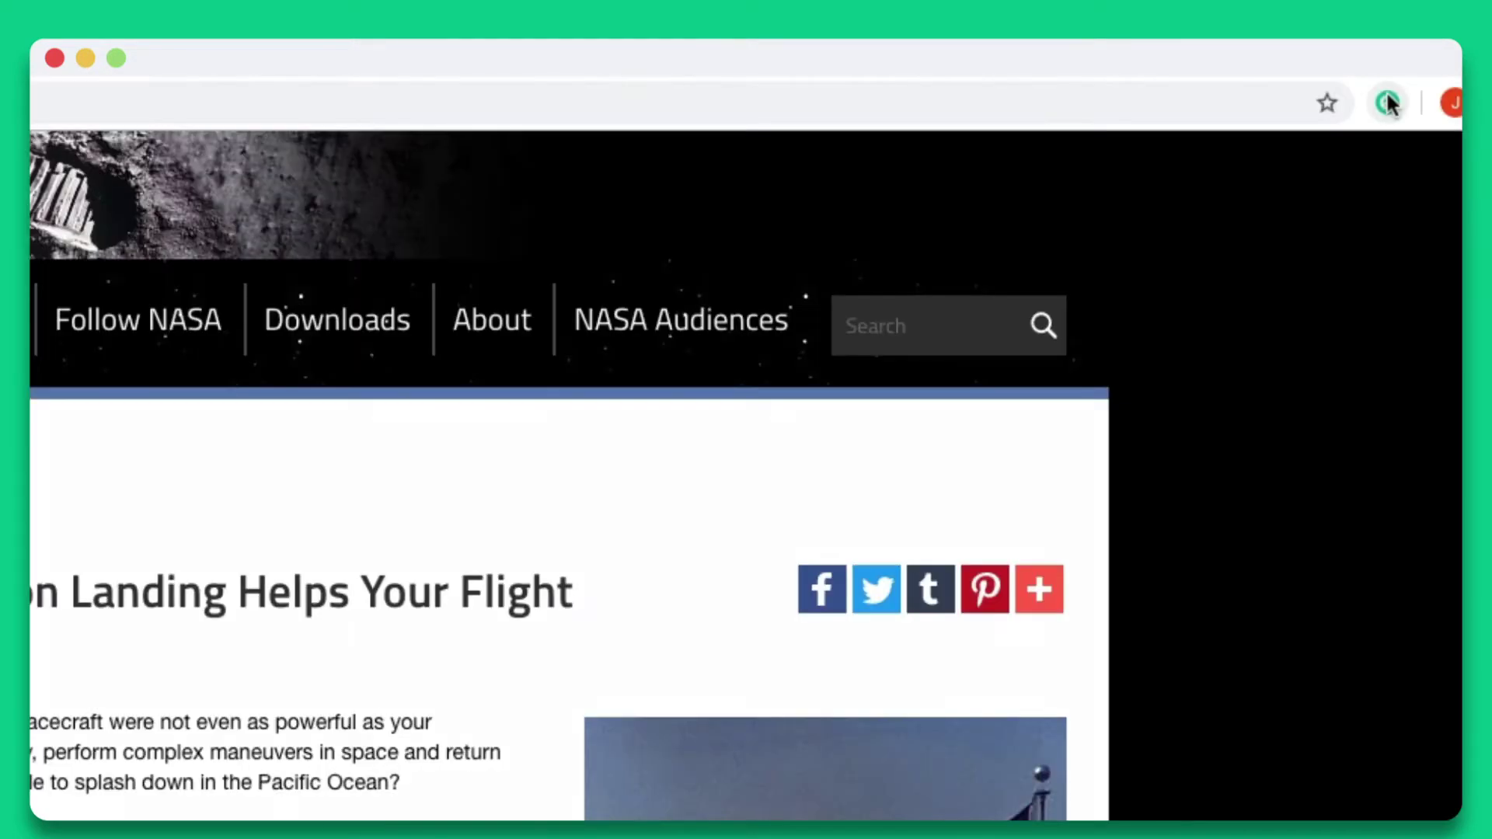
Start saving the NASA Apollo article with the eLink extension, bringing up its image picker.
click(1387, 99)
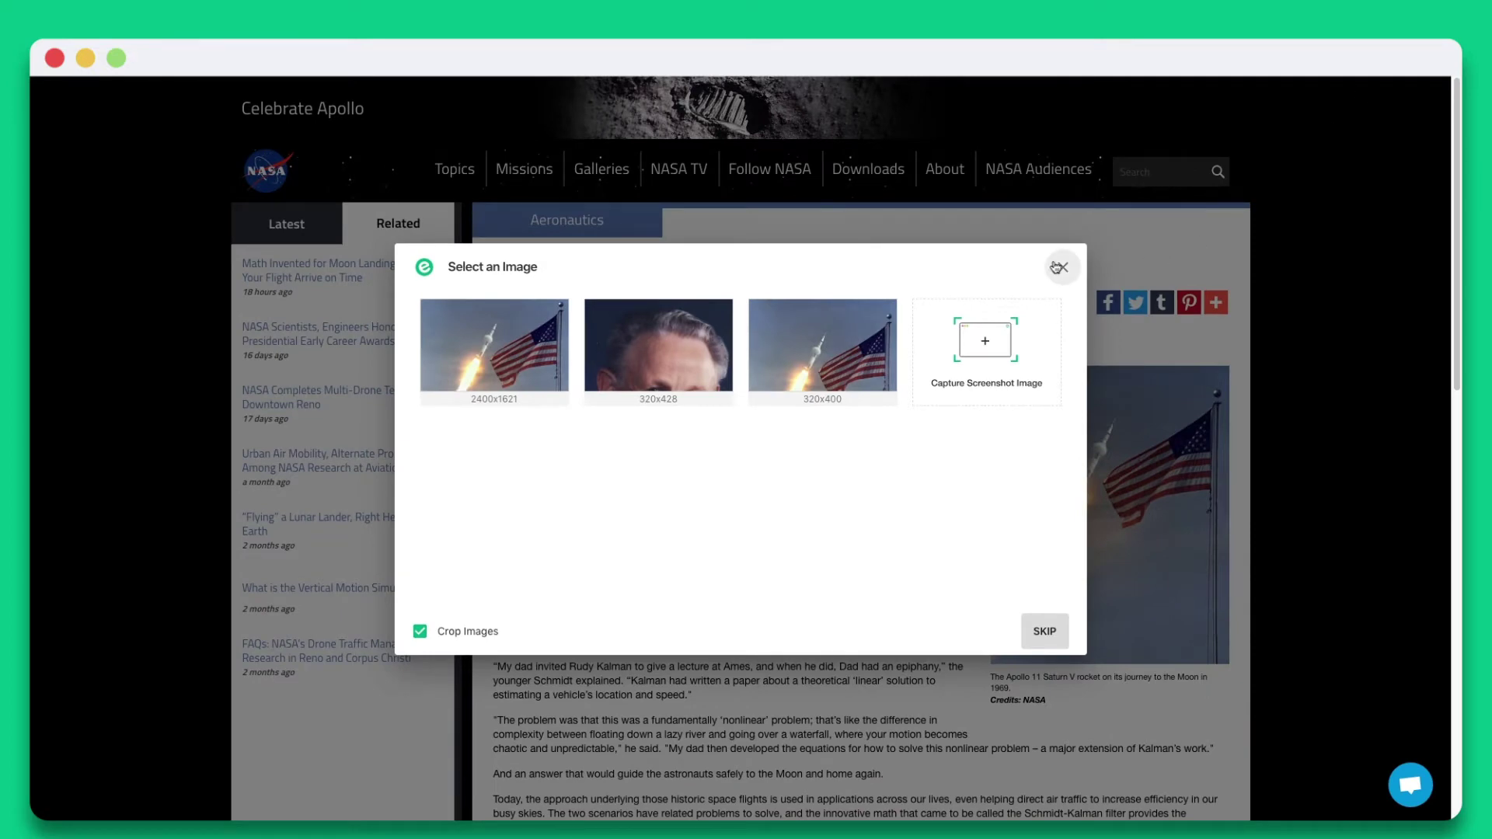
Close the image picker and review eLink's save options for the page, rocket photo and a related link.
click(1056, 268)
right_click(802, 497)
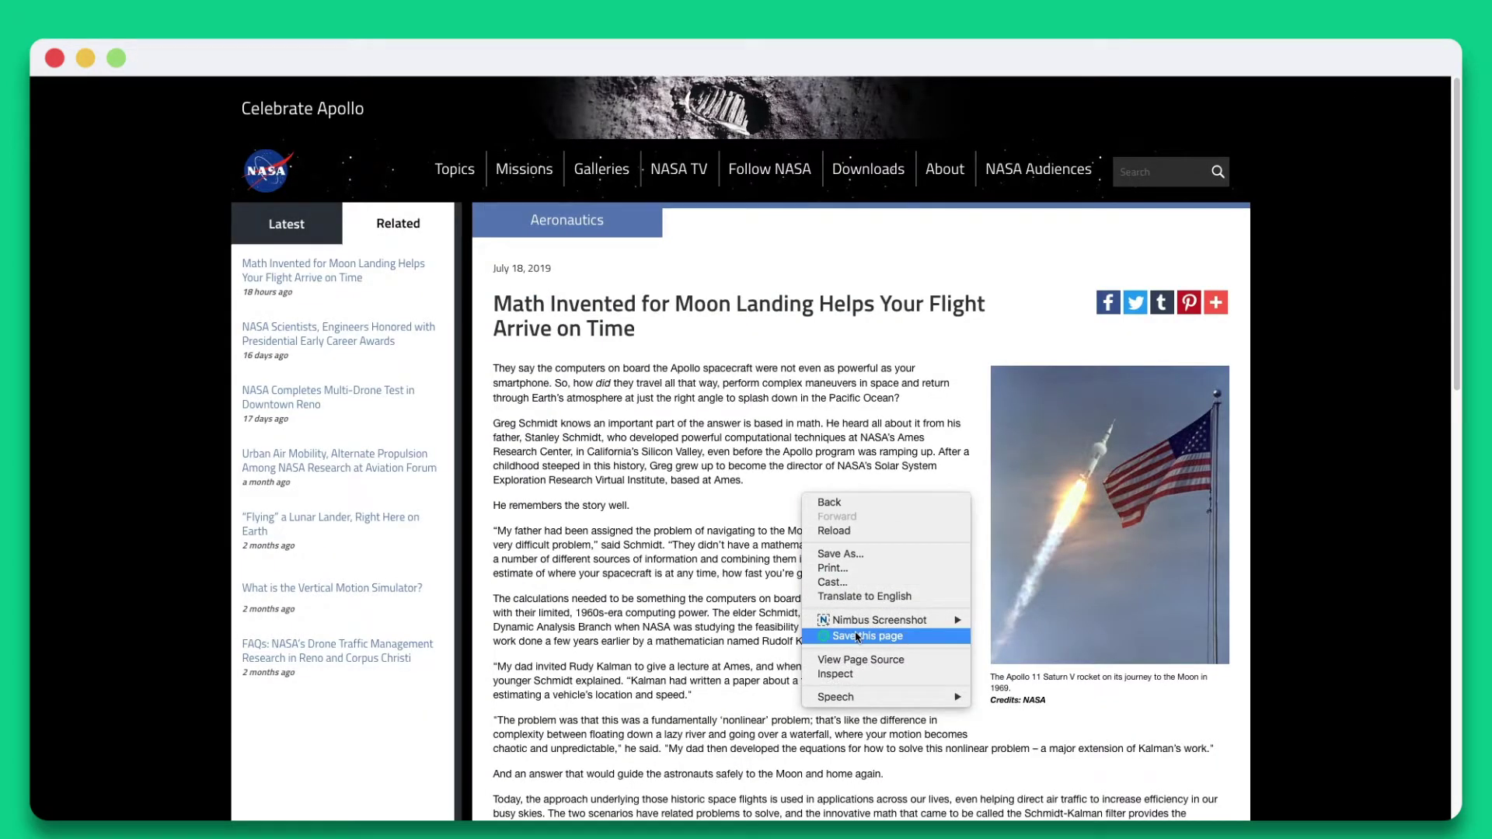
right_click(1015, 463)
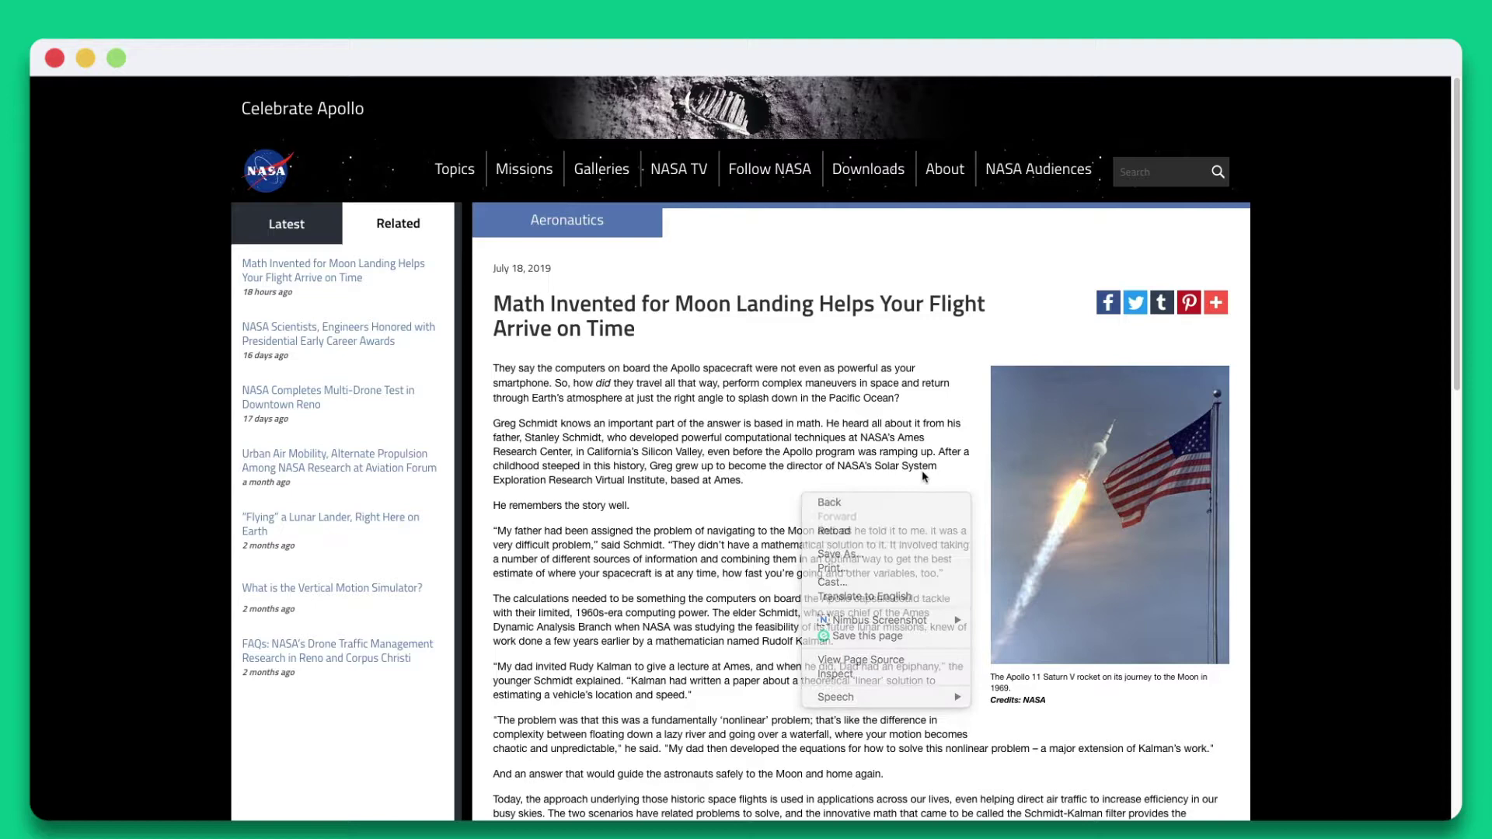
mouse_move(1084, 638)
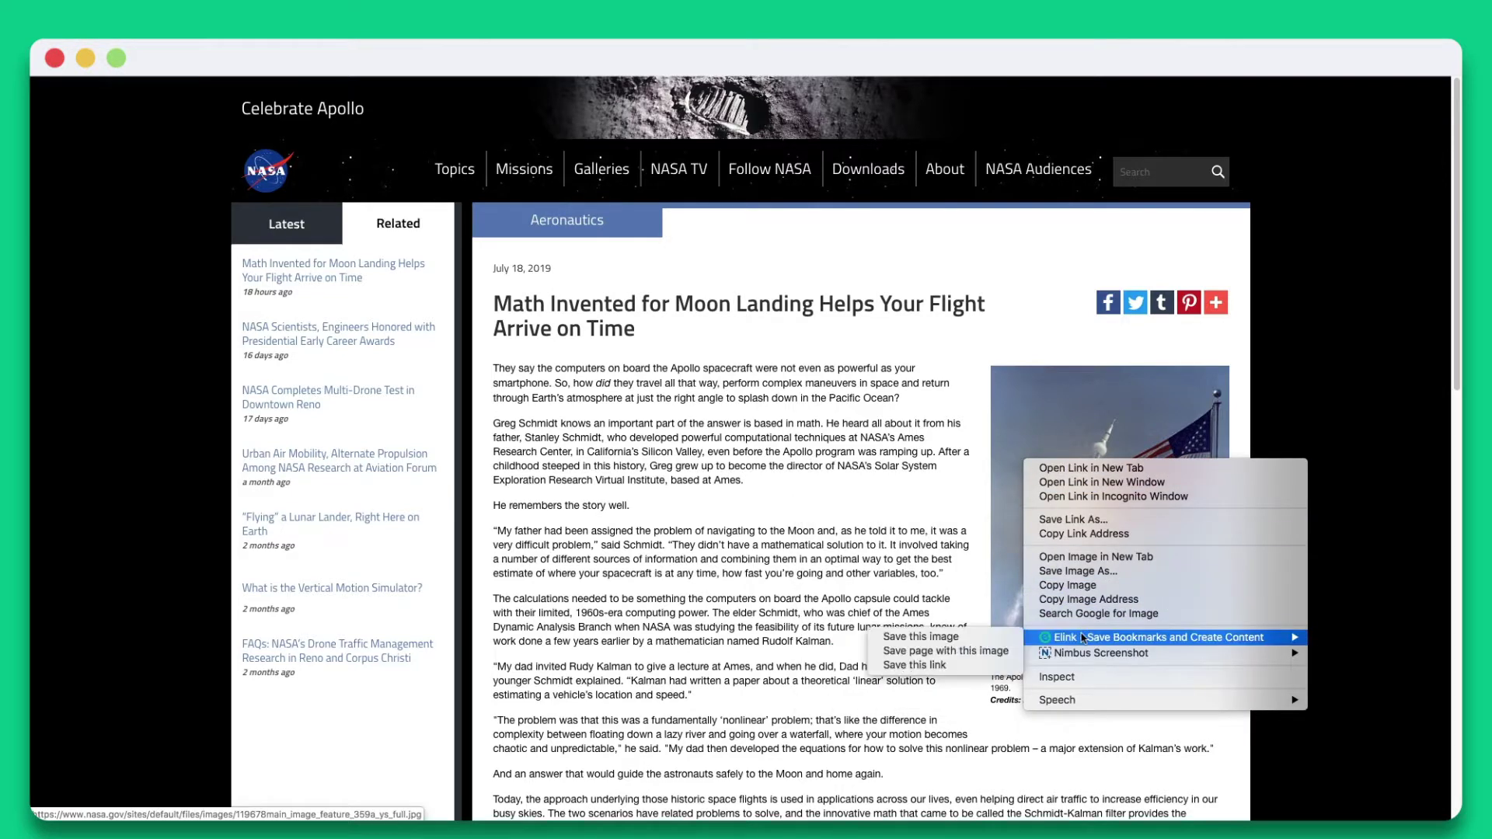
click(978, 639)
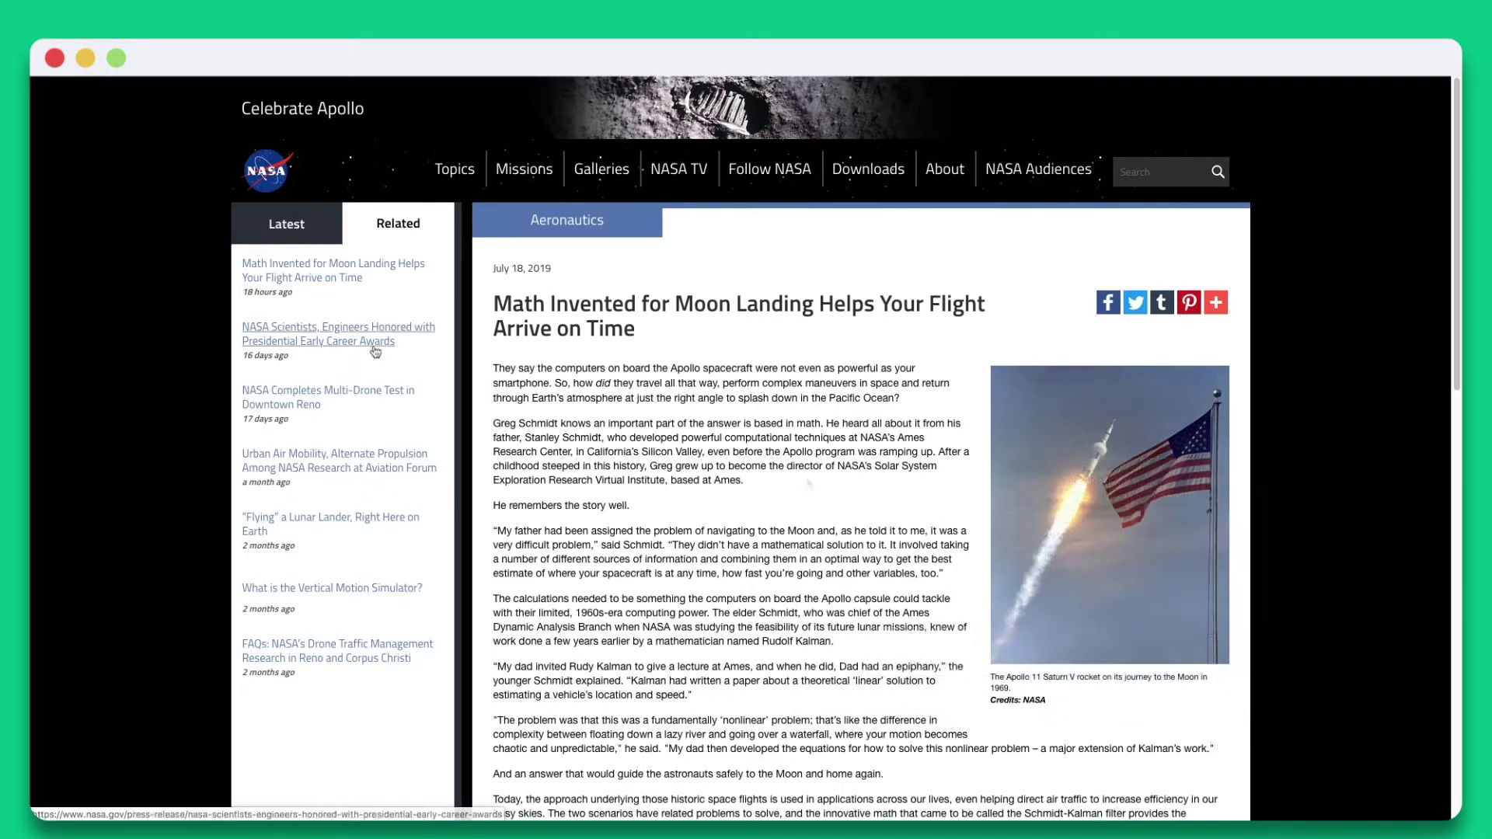
right_click(376, 344)
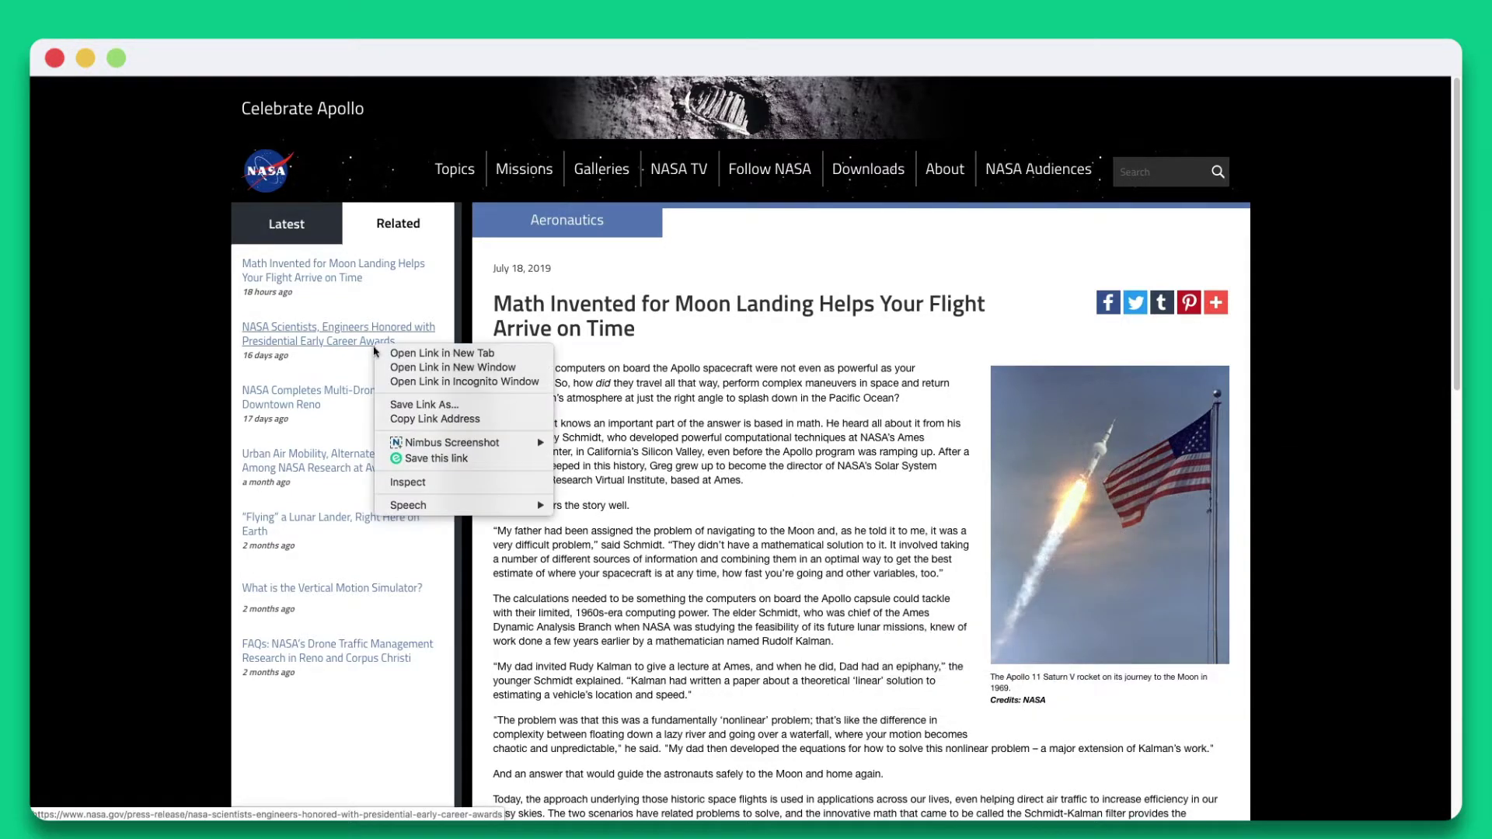
click(426, 460)
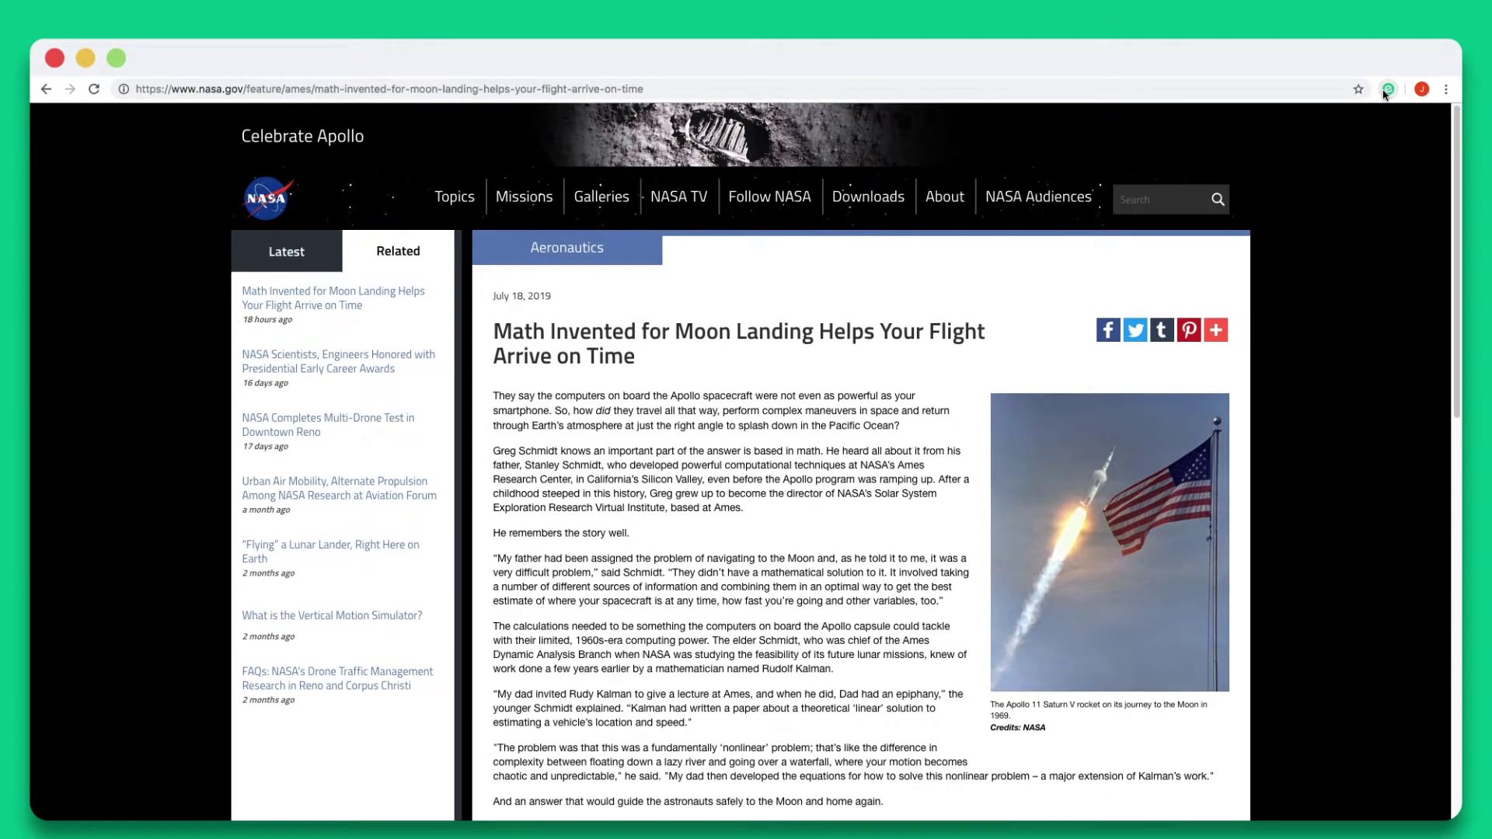
Start saving the NASA moon-landing math article in eLink, choosing the 2400x1621 rocket-and-flag photo.
click(1386, 91)
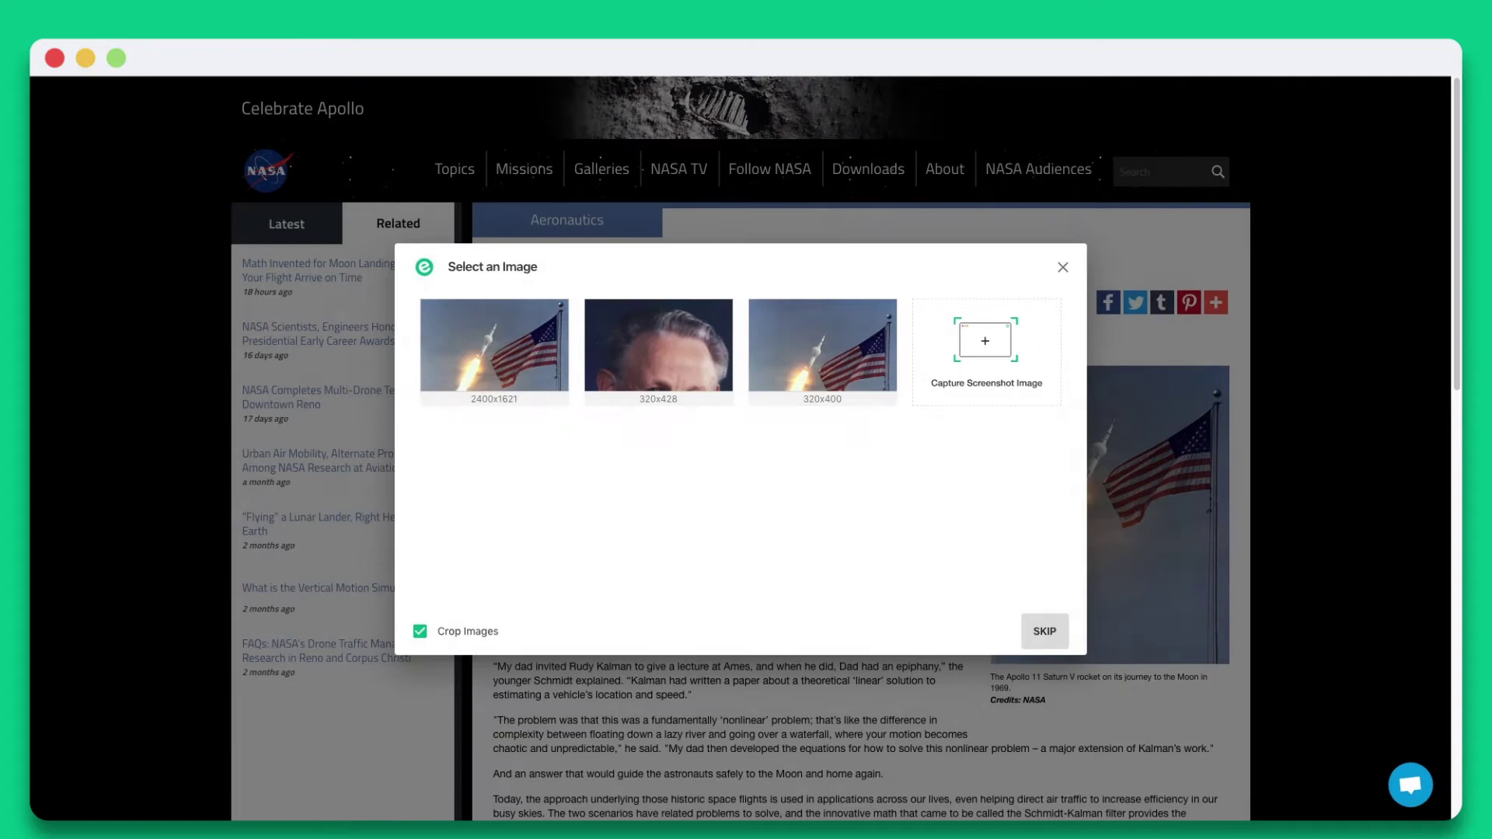
click(419, 632)
click(419, 632)
click(515, 382)
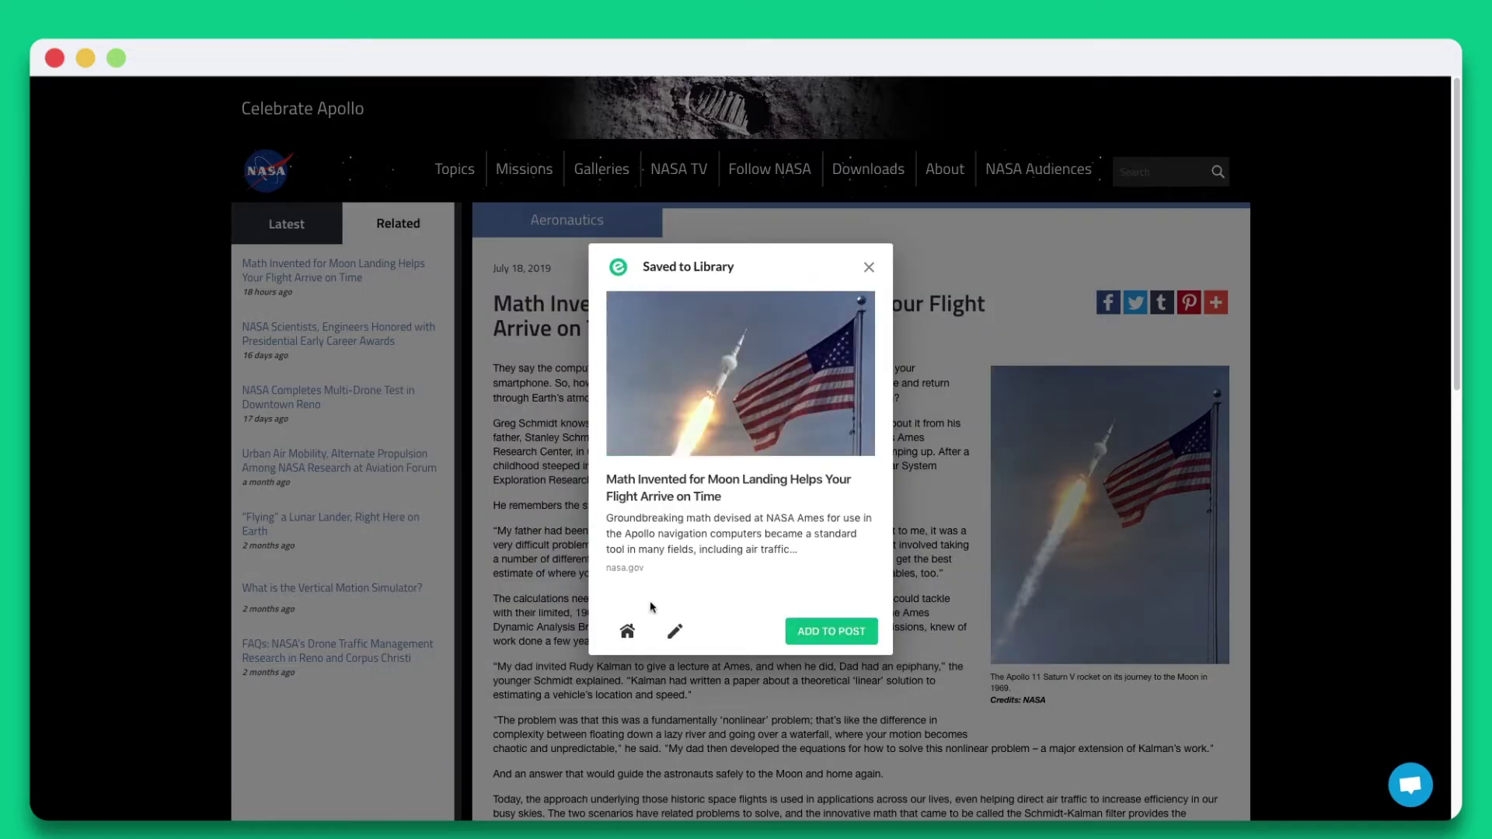
Review the article's title and description, then save the details.
click(675, 631)
drag(906, 423, 548, 424)
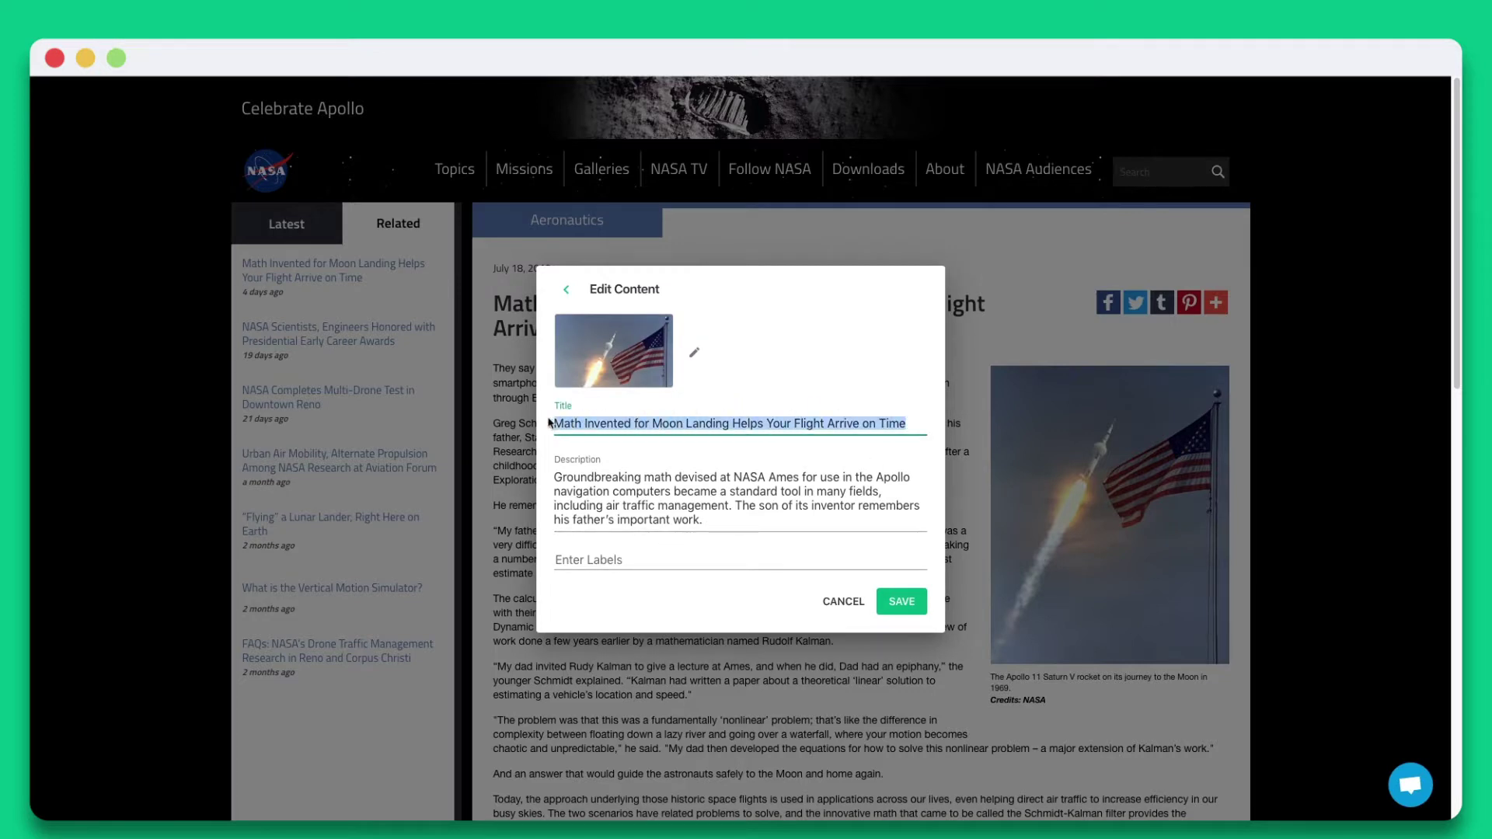
drag(704, 520, 554, 474)
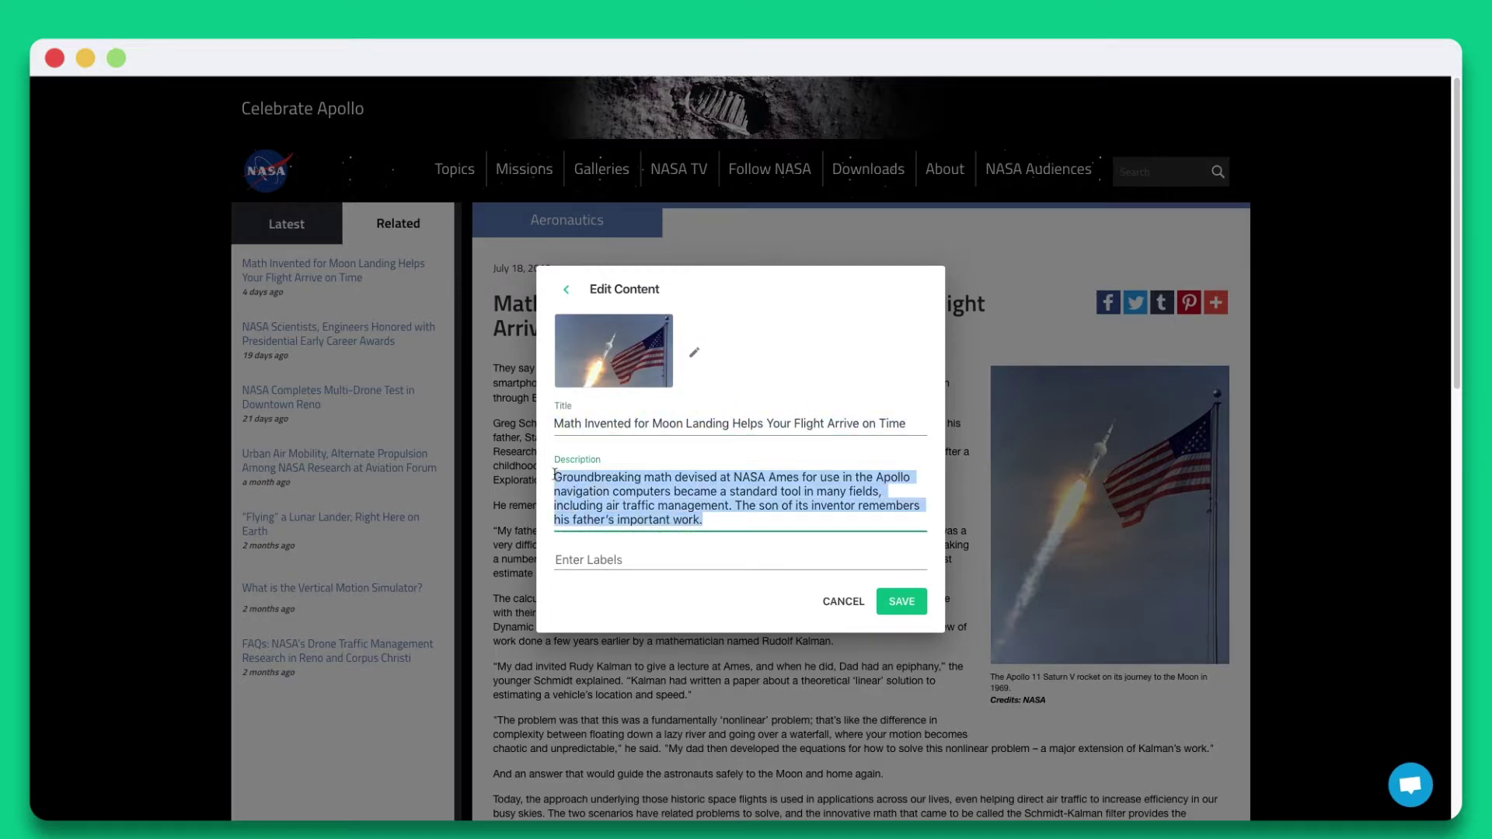
click(555, 474)
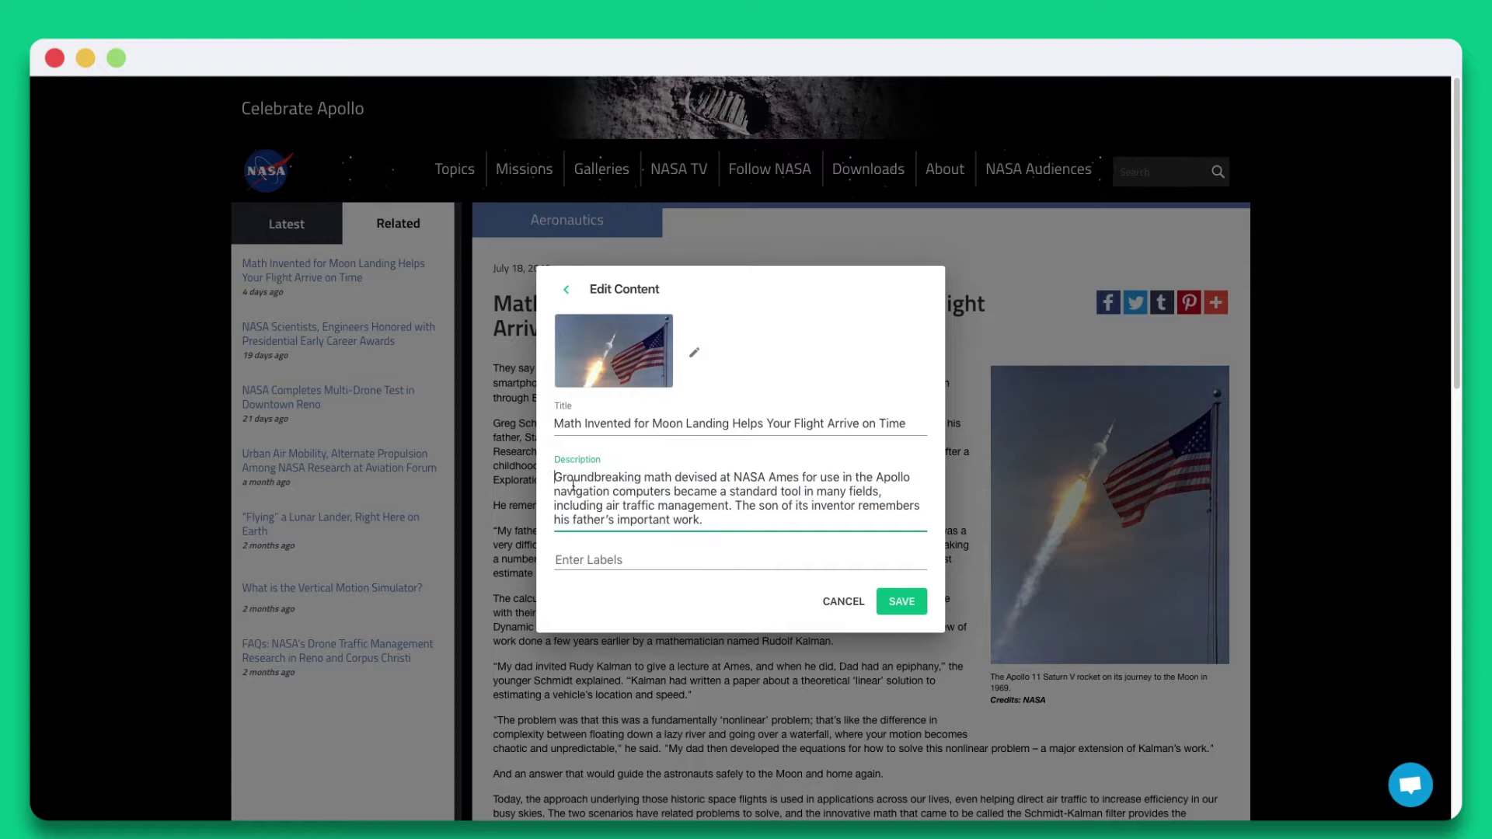
click(878, 610)
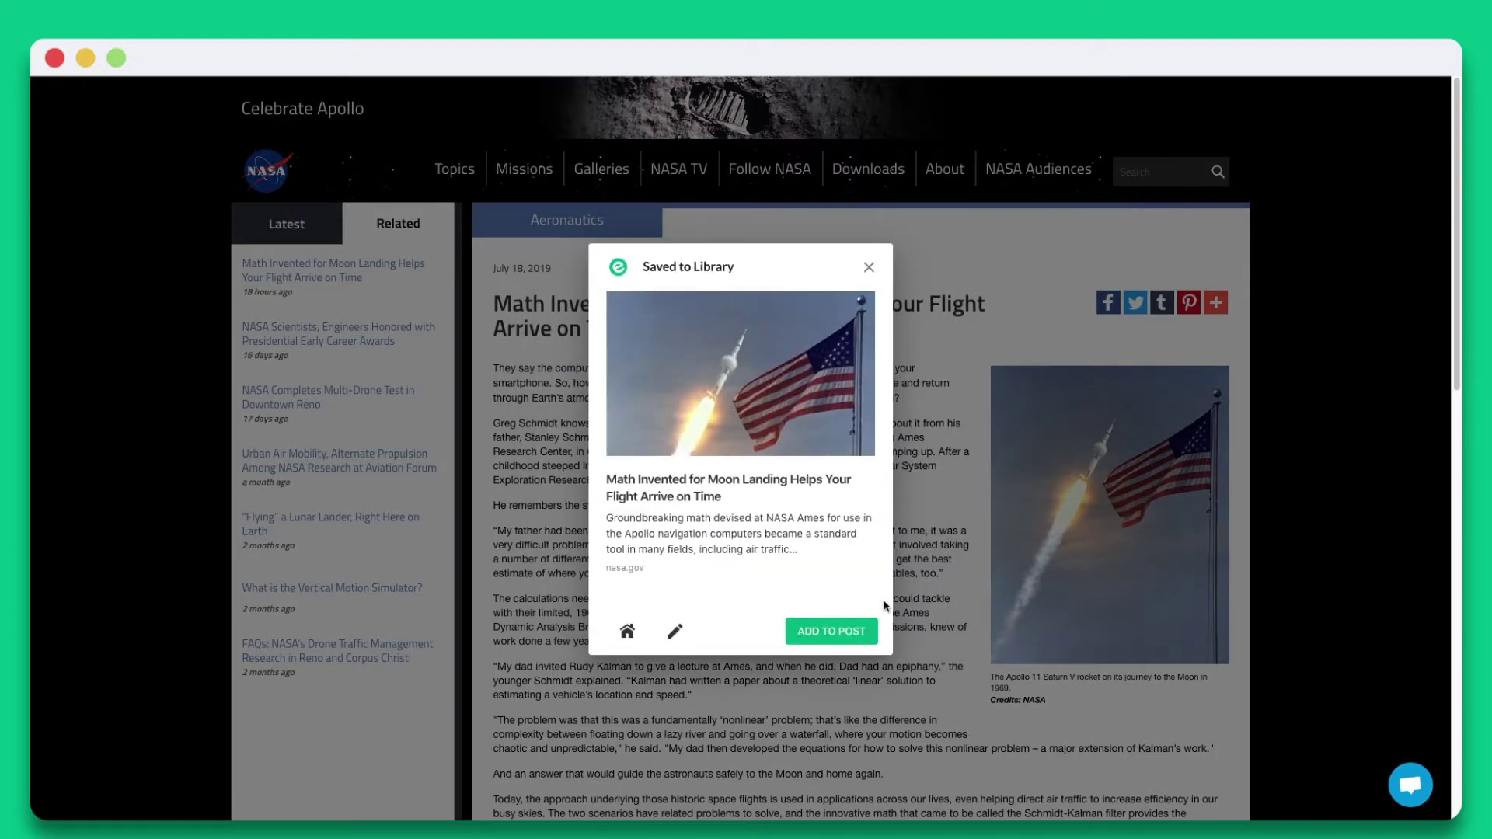
Add the saved article to the Space News post and finish.
click(855, 631)
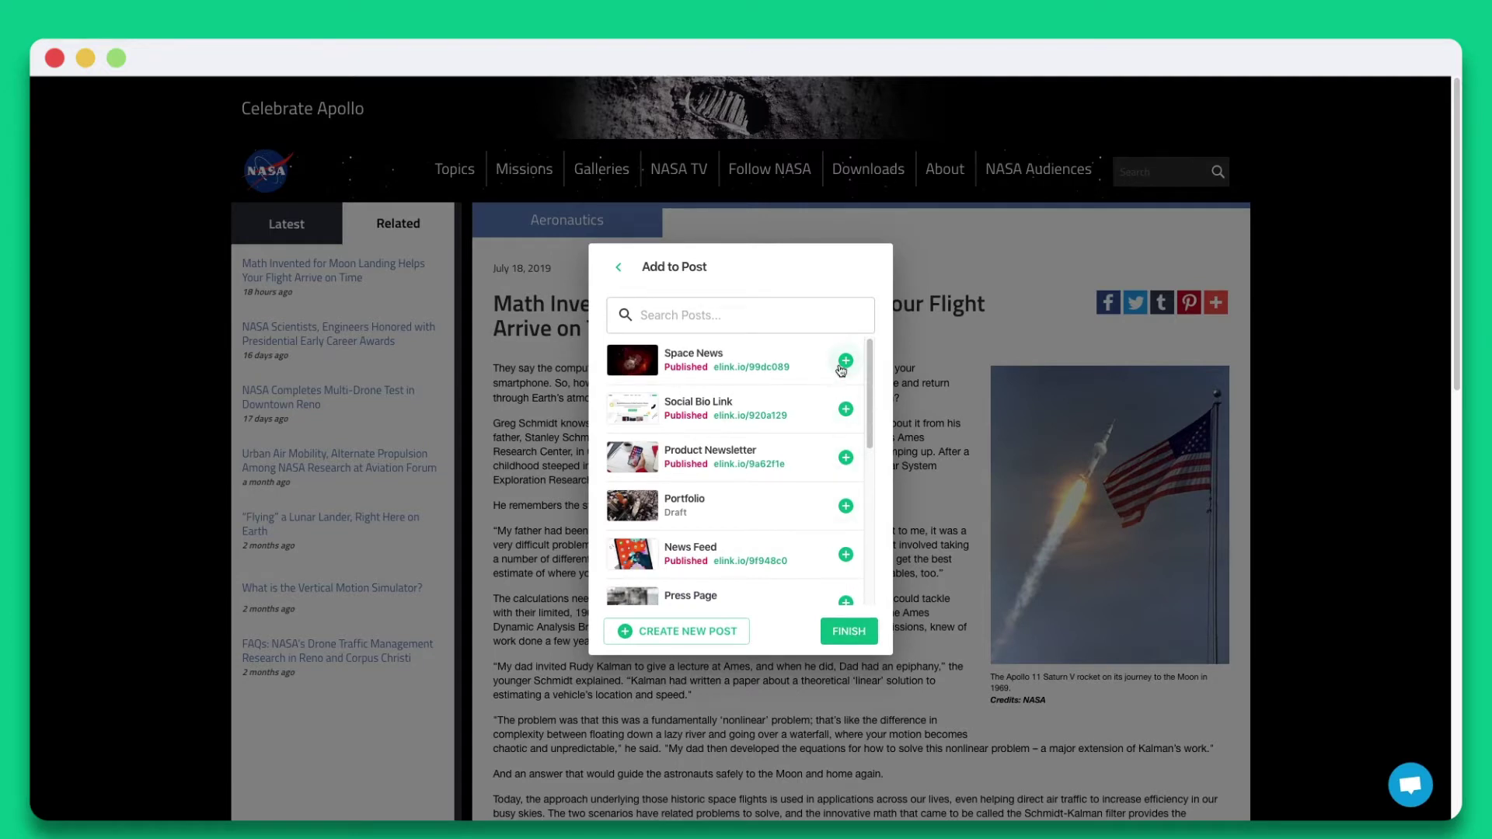
click(845, 362)
click(848, 631)
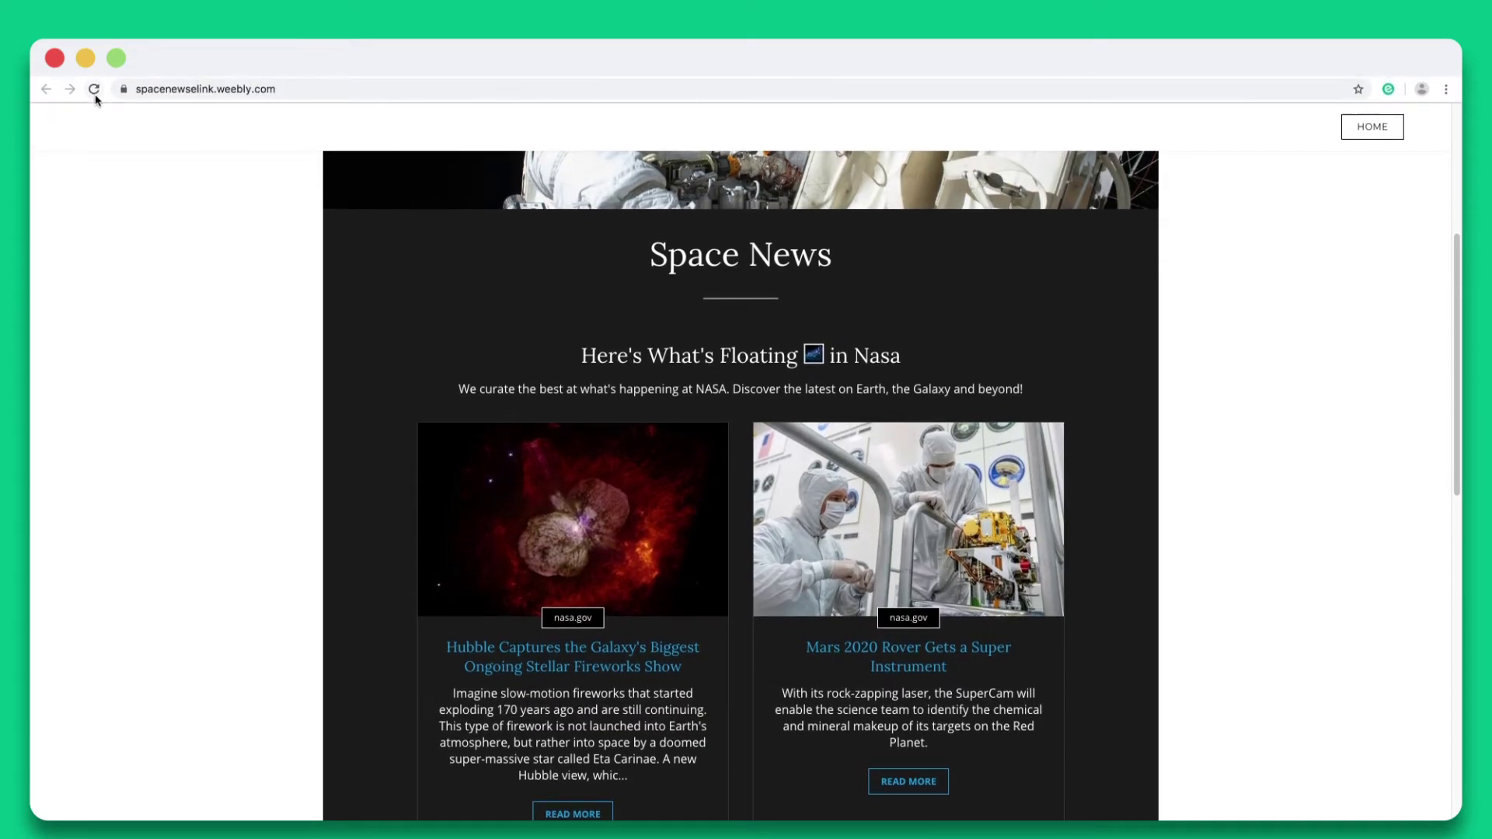
Reload the Weebly Space News page and scroll down through the embedded eLink cards.
click(94, 90)
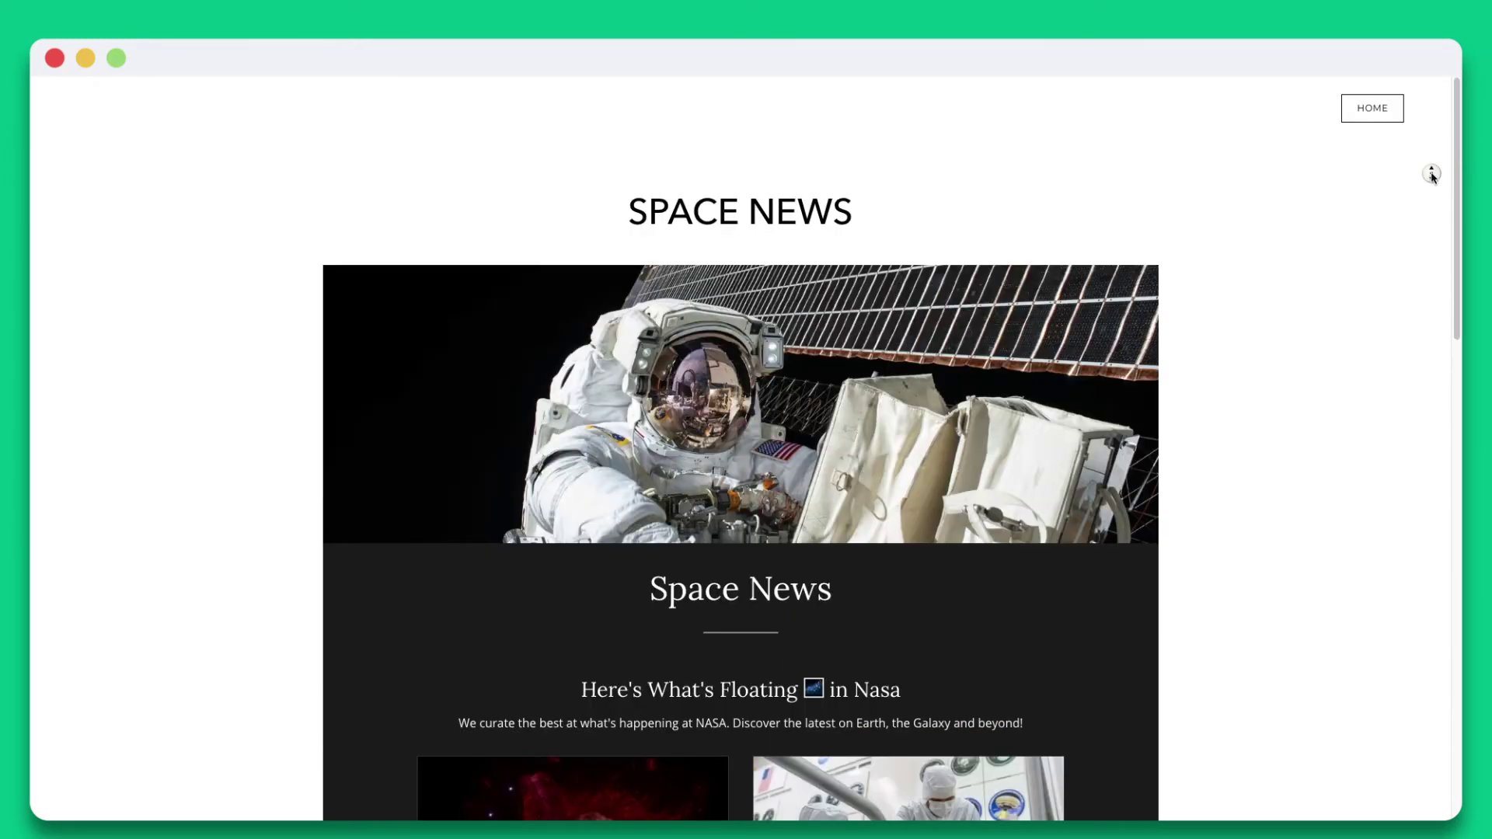
scroll(1433, 187, down, 3)
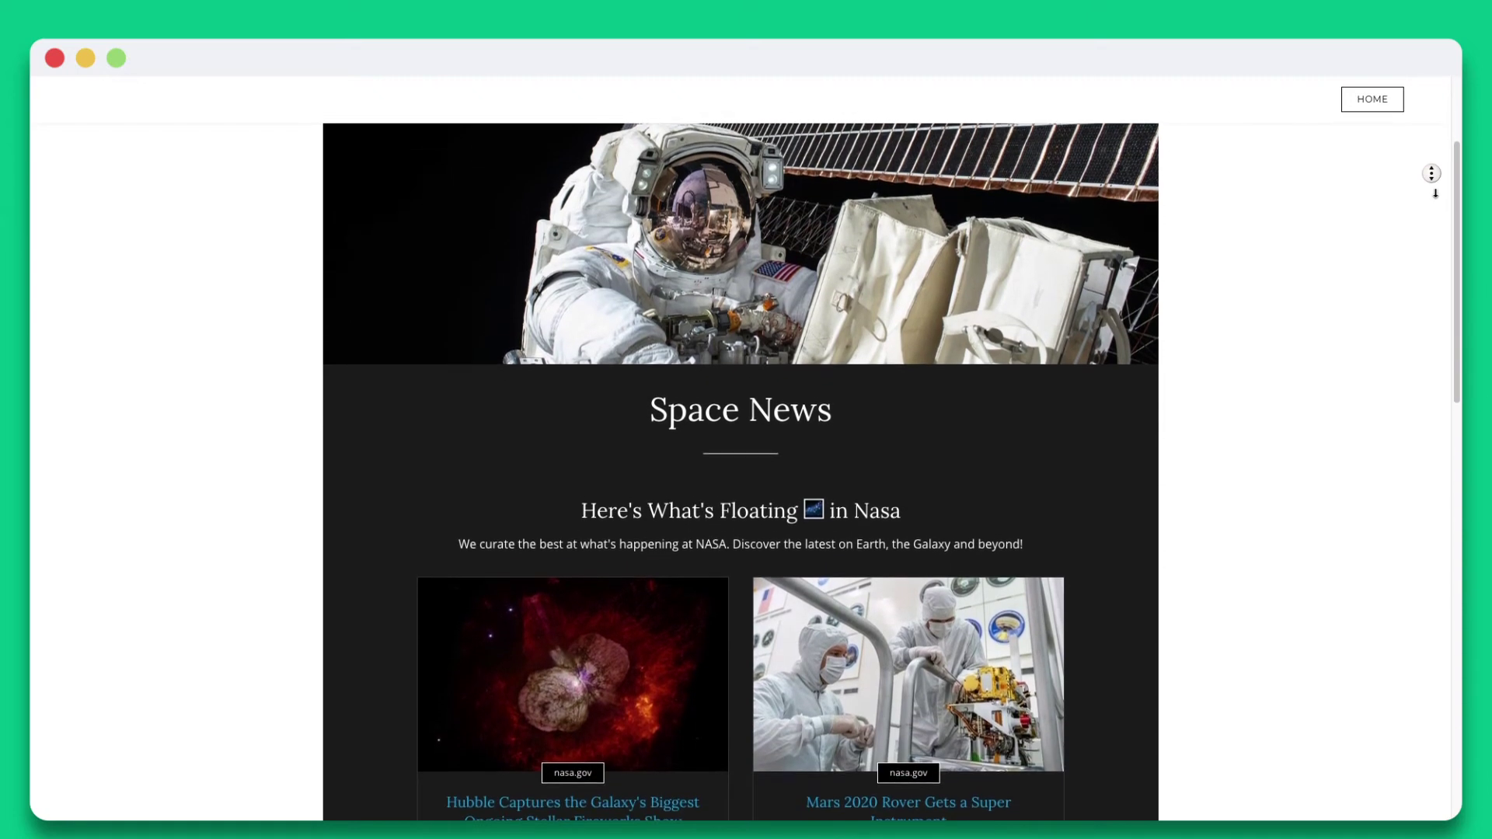